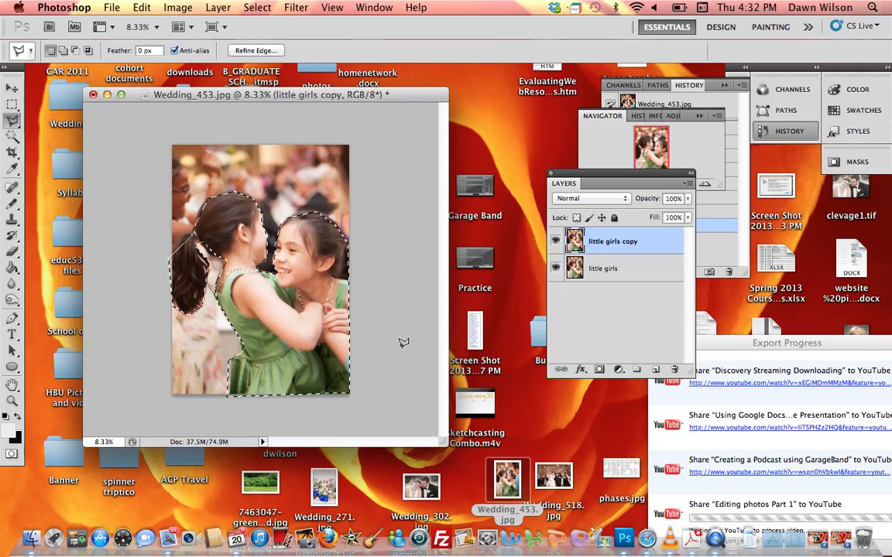
Invert the selection around the two girls so that it covers the background on the little girls copy layer.
{"action": "key", "text": "super+z"}
{"action": "left_click", "coordinate": [13, 90]}
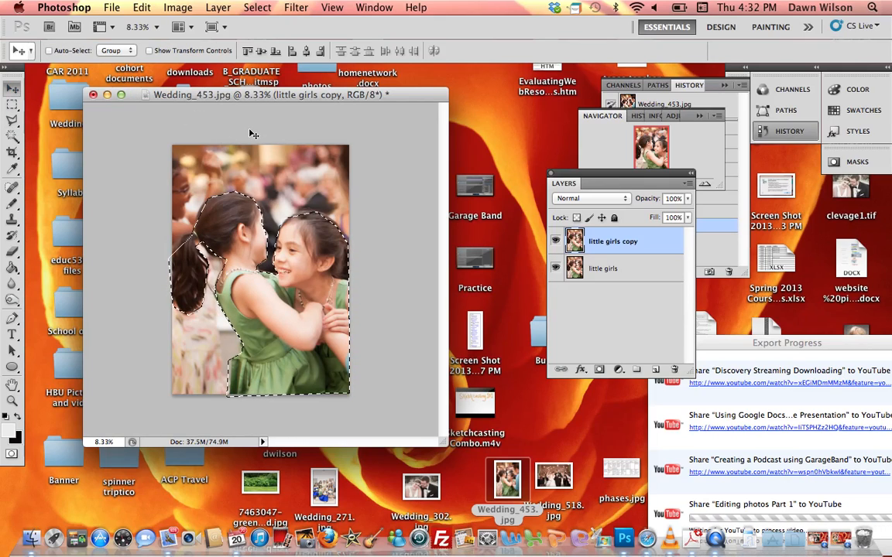
{"action": "key", "text": "super+Tab"}
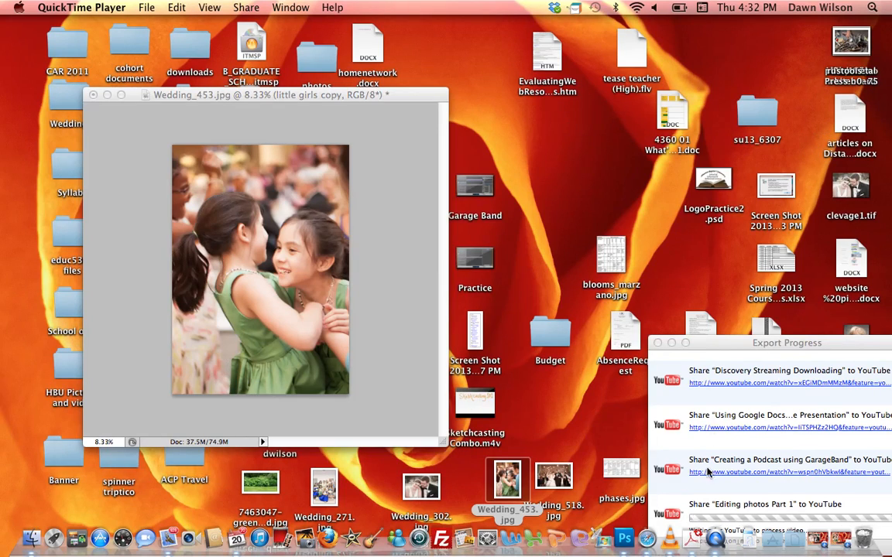
{"action": "left_click", "coordinate": [624, 538]}
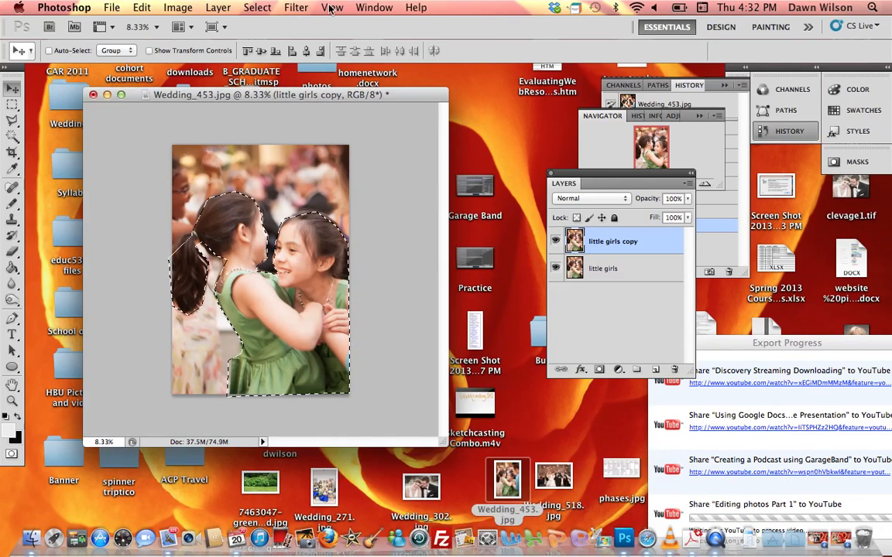
{"action": "left_click", "coordinate": [257, 8]}
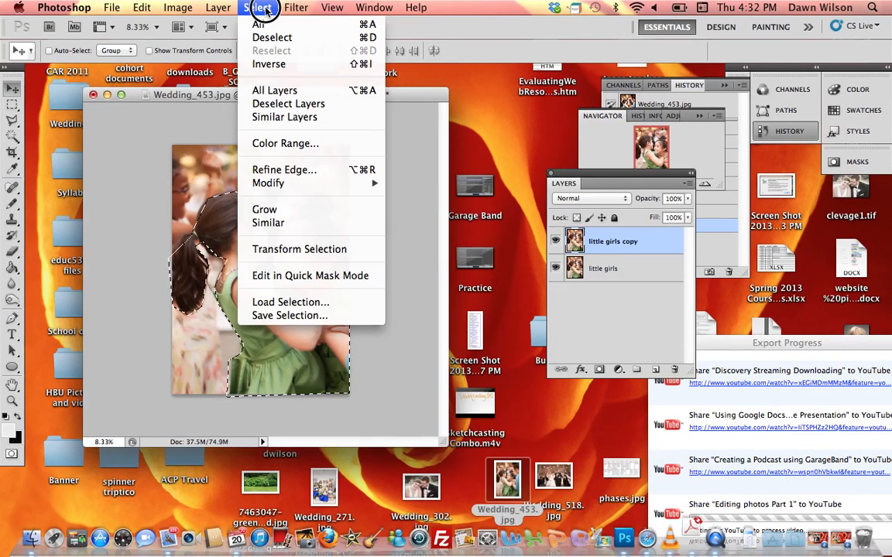
{"action": "left_click", "coordinate": [287, 67]}
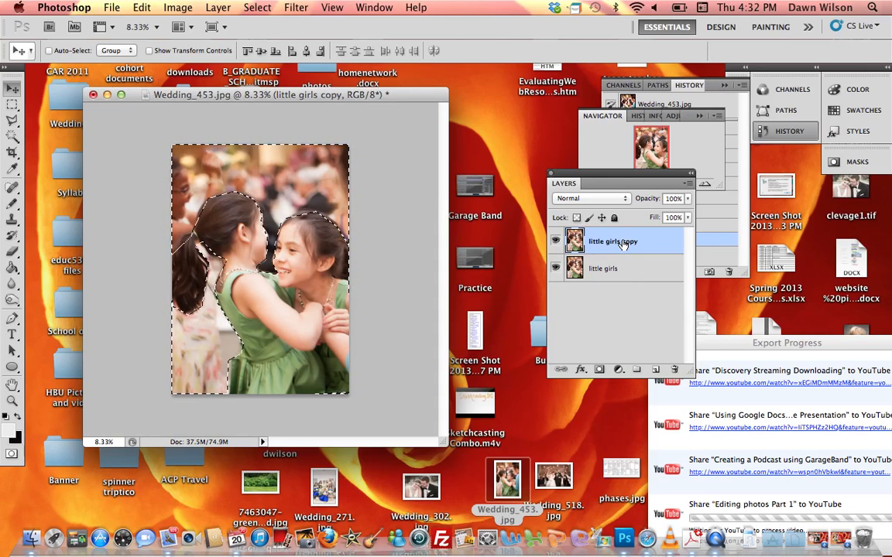
Apply the Dry Brush artistic filter to the selected background, and toggle the little girls copy layer's visibility to compare.
{"action": "left_click", "coordinate": [301, 9]}
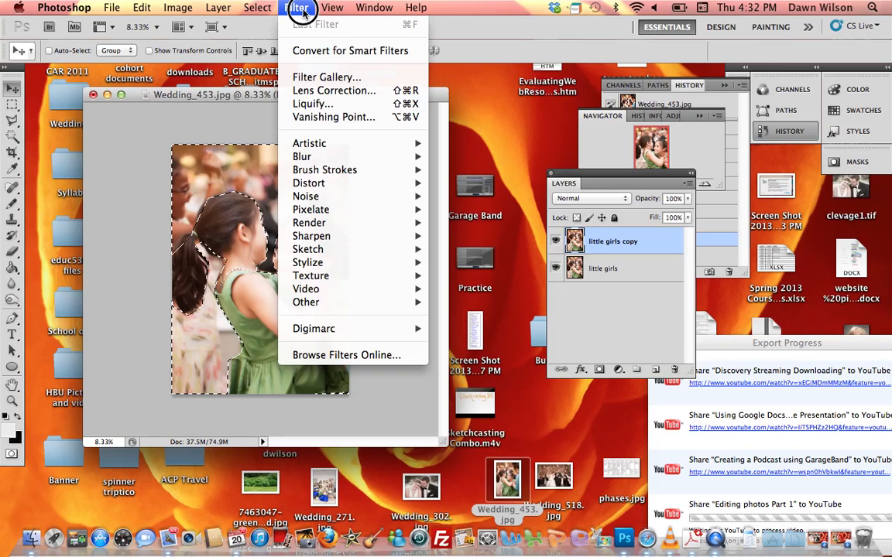
{"action": "mouse_move", "coordinate": [343, 143]}
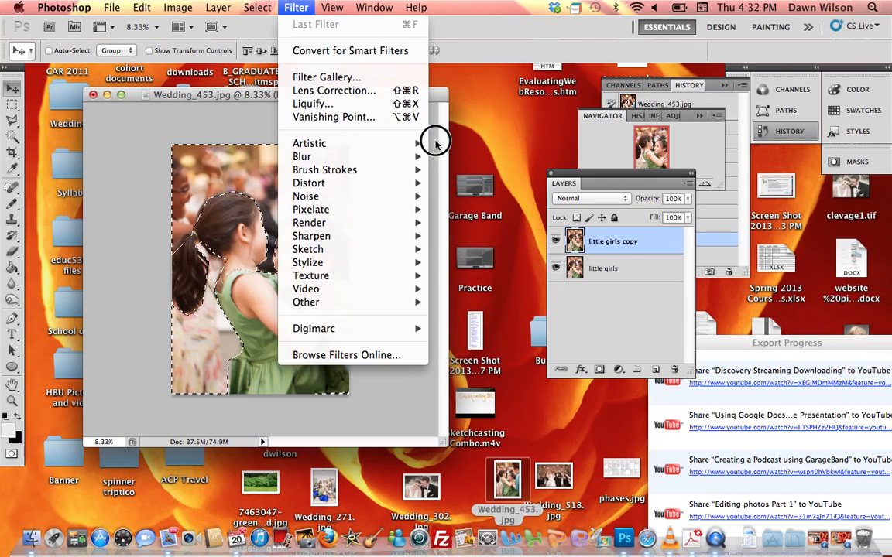
{"action": "mouse_move", "coordinate": [419, 144]}
{"action": "left_click", "coordinate": [462, 146]}
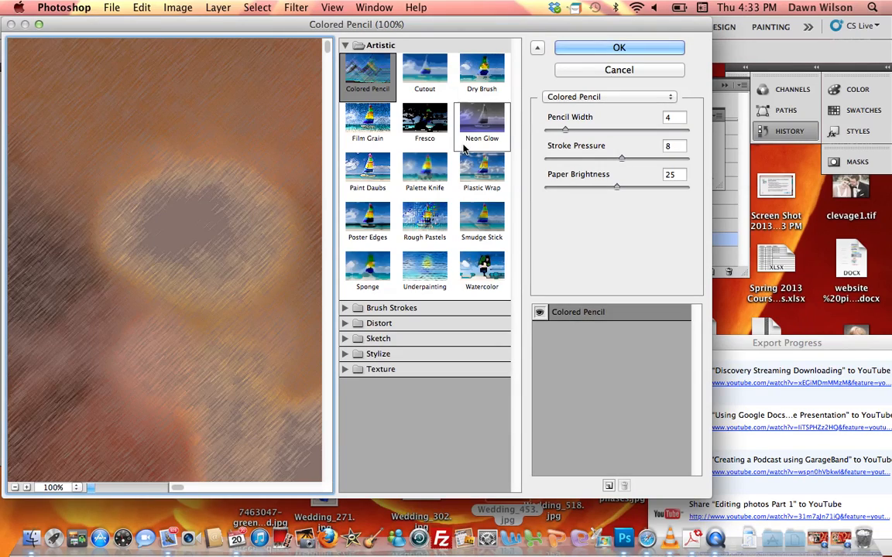
{"action": "left_click", "coordinate": [482, 72]}
{"action": "left_click", "coordinate": [600, 49]}
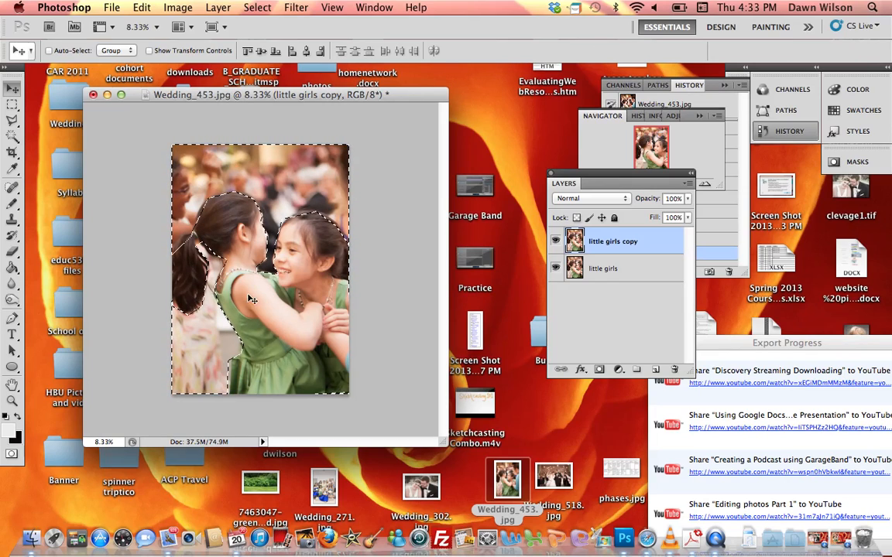
{"action": "left_click", "coordinate": [555, 241]}
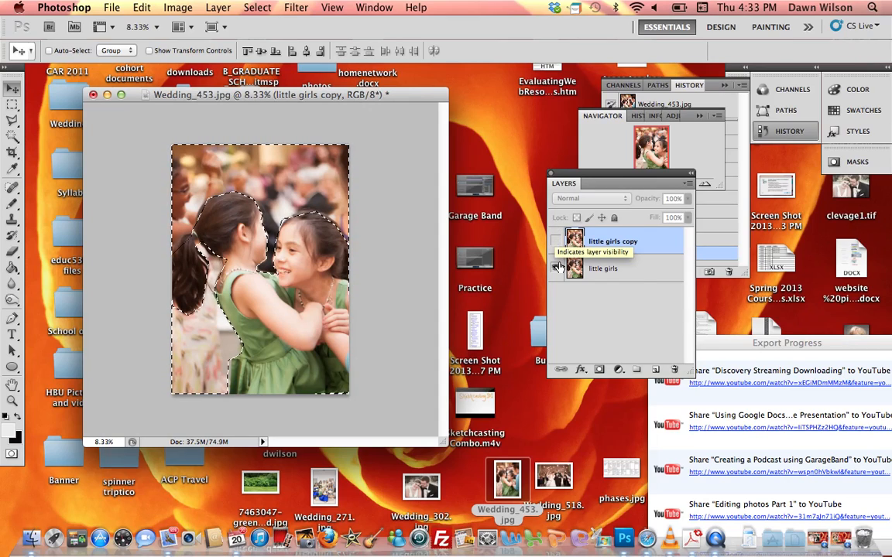
{"action": "left_click", "coordinate": [555, 242]}
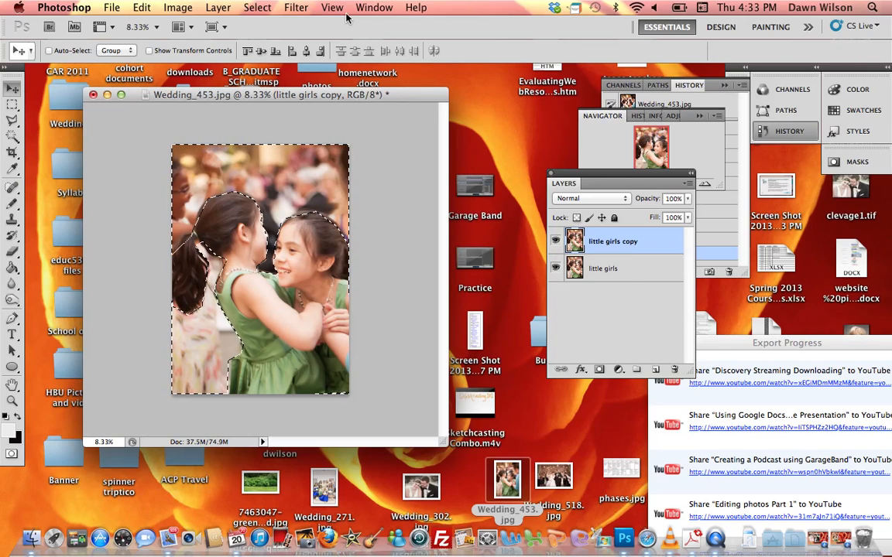
Apply a Gaussian Blur with an increased radius to the selected background on the little girls copy layer.
{"action": "left_click", "coordinate": [298, 8]}
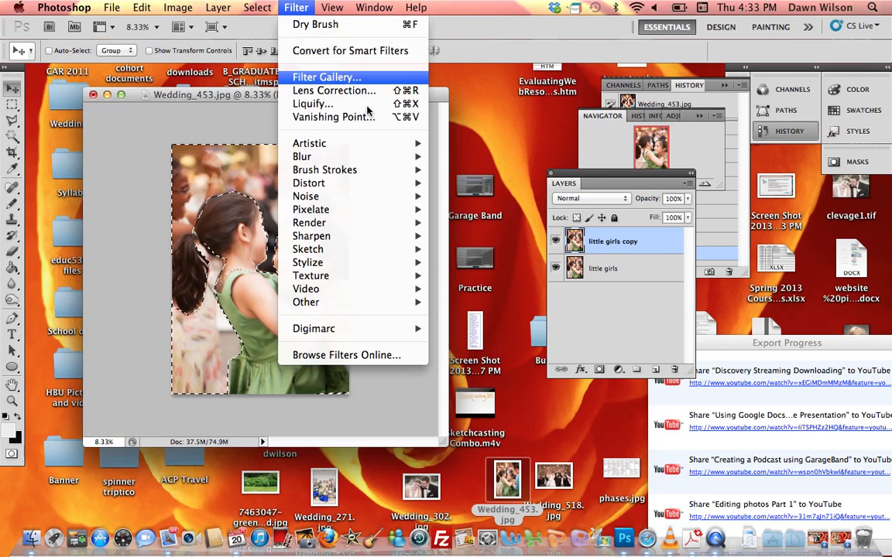
{"action": "mouse_move", "coordinate": [395, 157]}
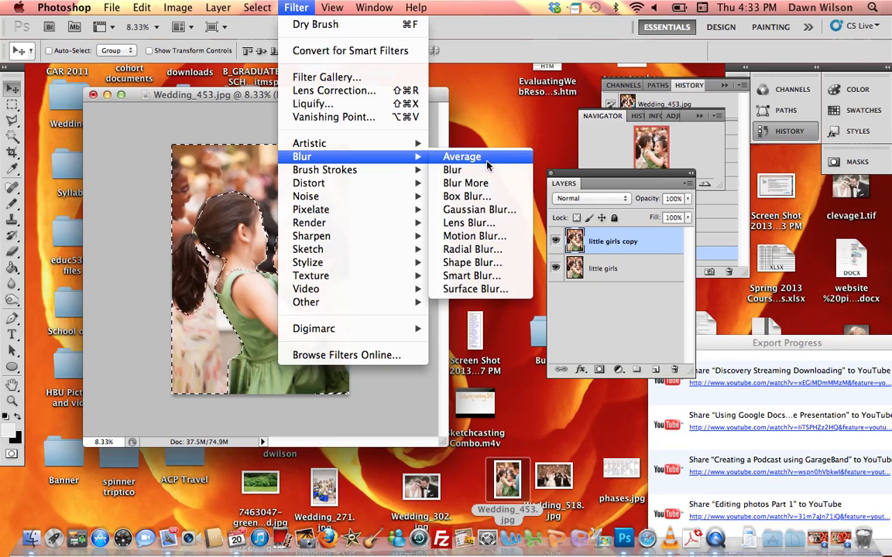
{"action": "left_click", "coordinate": [504, 209]}
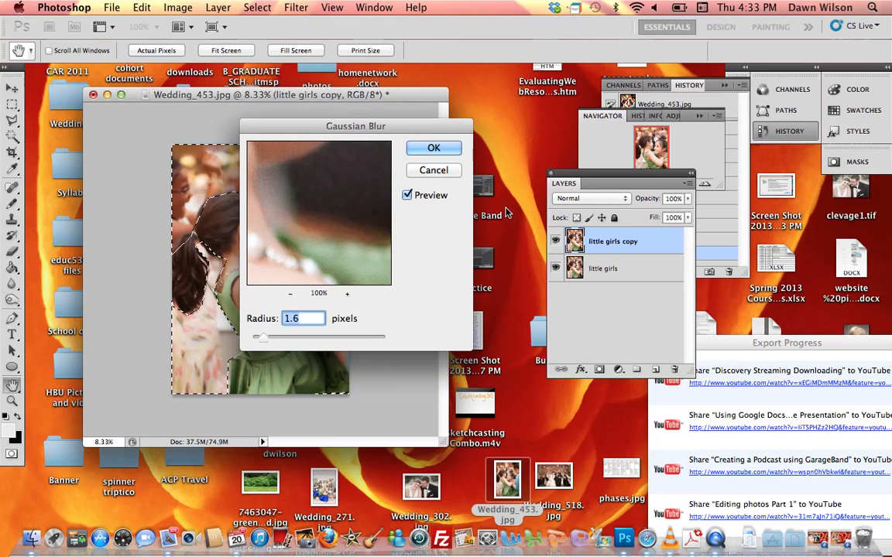
{"action": "left_click_drag", "start_coordinate": [263, 343], "coordinate": [288, 342]}
{"action": "left_click", "coordinate": [446, 148]}
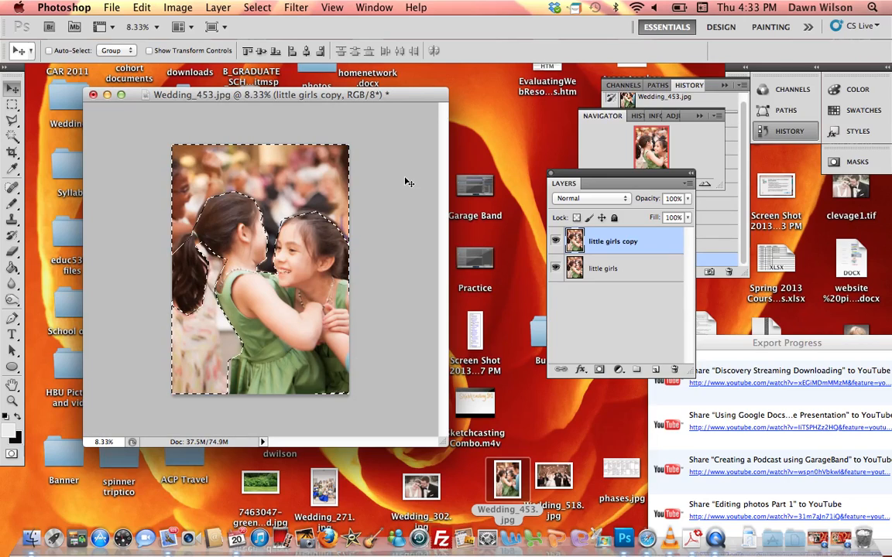
Hide the little girls layer and apply the Blur More filter to the selected background of little girls copy.
{"action": "left_click", "coordinate": [555, 268]}
{"action": "left_click", "coordinate": [297, 8]}
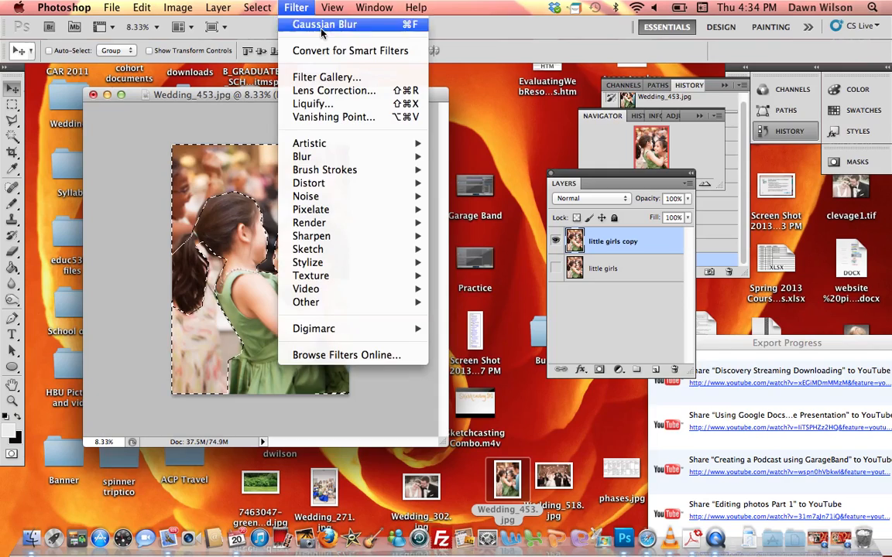
{"action": "mouse_move", "coordinate": [398, 177]}
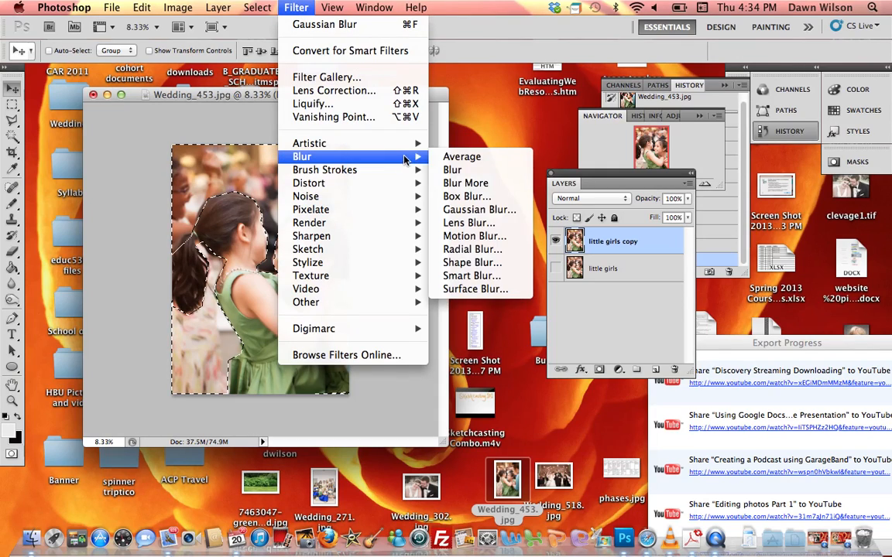
{"action": "mouse_move", "coordinate": [416, 159]}
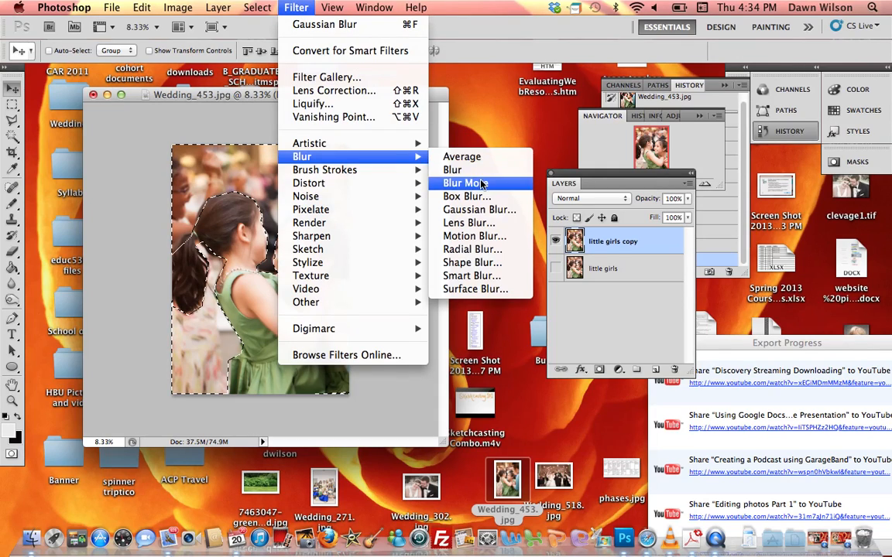
{"action": "left_click", "coordinate": [467, 182]}
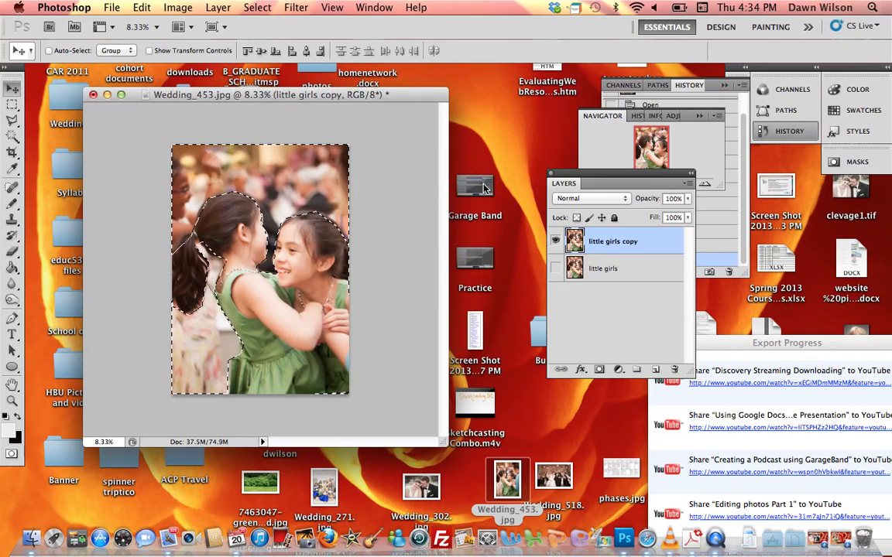
Apply the Glass distort filter with the Frosted texture to the selected background on the little girls copy layer.
{"action": "left_click", "coordinate": [297, 8]}
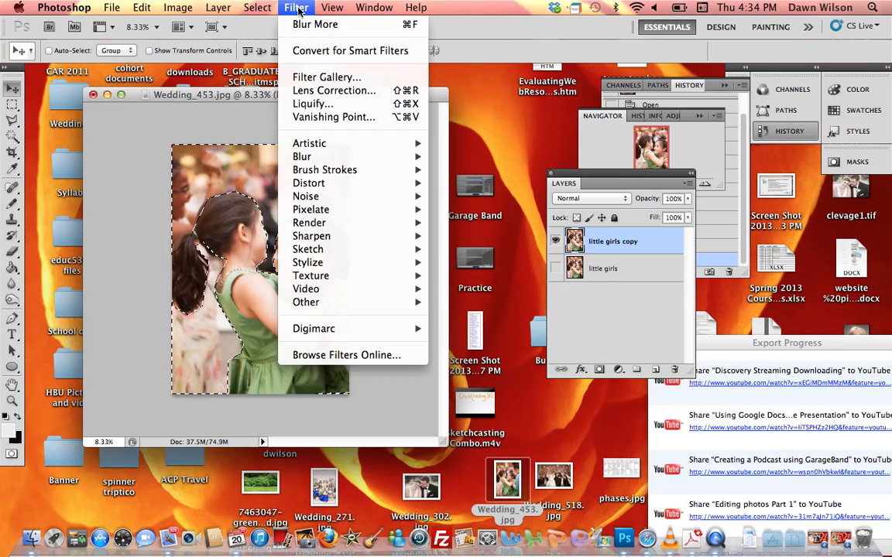
{"action": "mouse_move", "coordinate": [352, 183]}
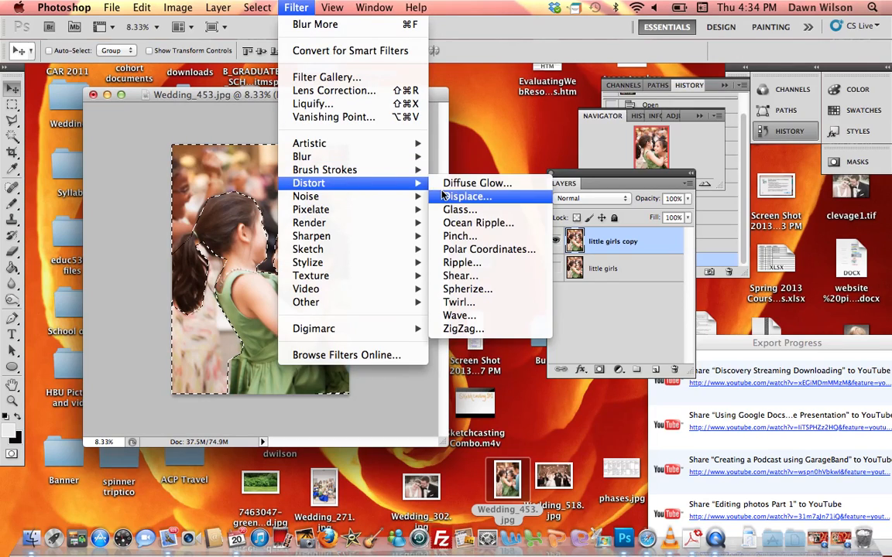
{"action": "left_click", "coordinate": [462, 210]}
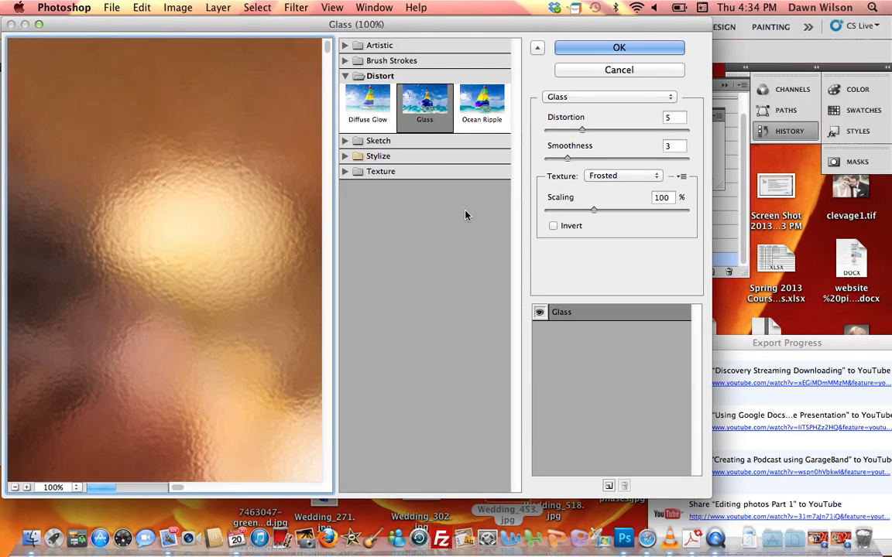
{"action": "left_click", "coordinate": [616, 48]}
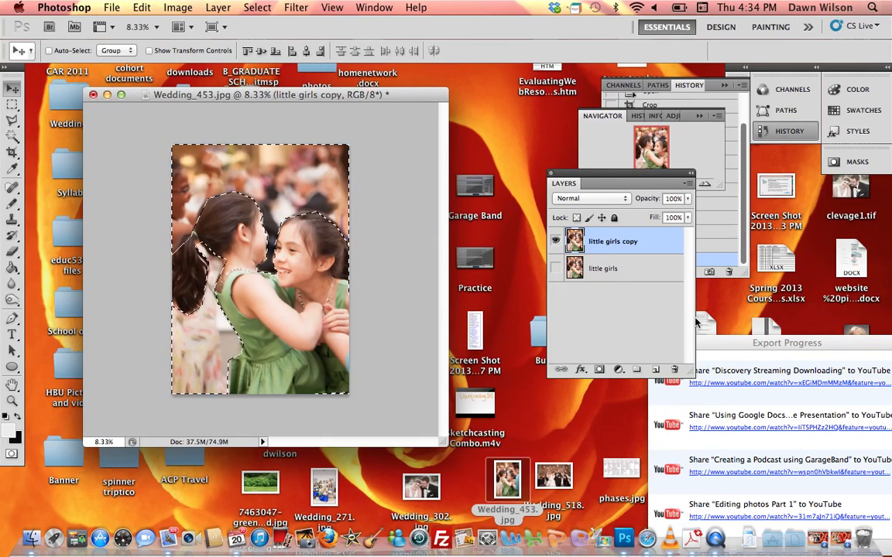
With the selection cleared, paste the copied cutout of the girls onto a new layer and align it over the girls in the photo.
{"action": "left_click", "coordinate": [655, 372]}
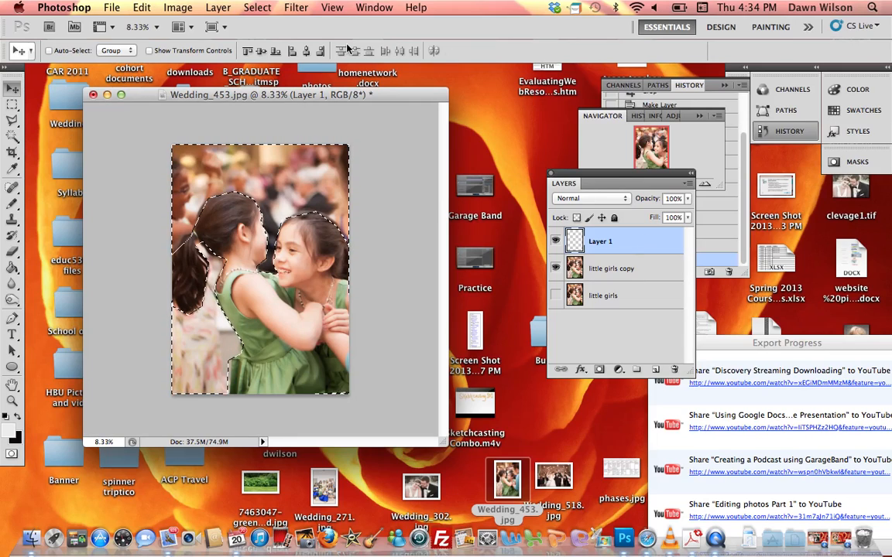
{"action": "left_click", "coordinate": [258, 8]}
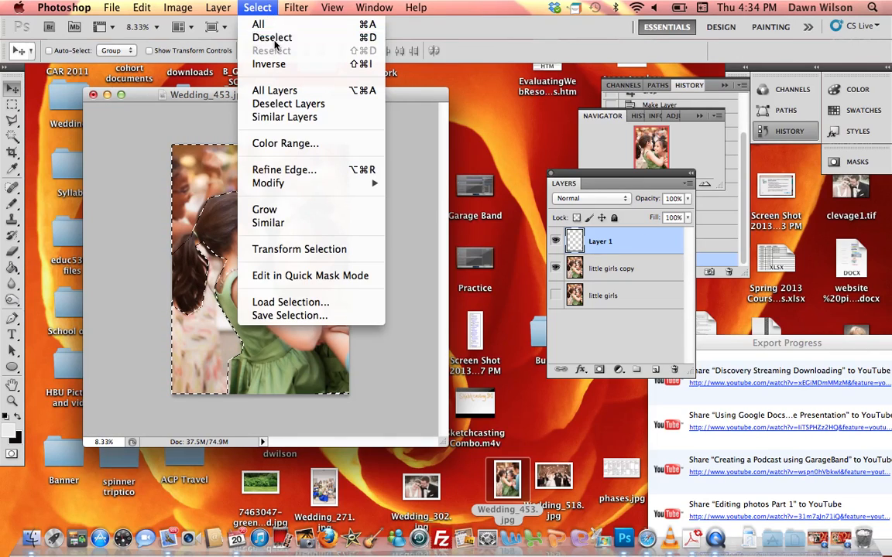
{"action": "left_click", "coordinate": [267, 35]}
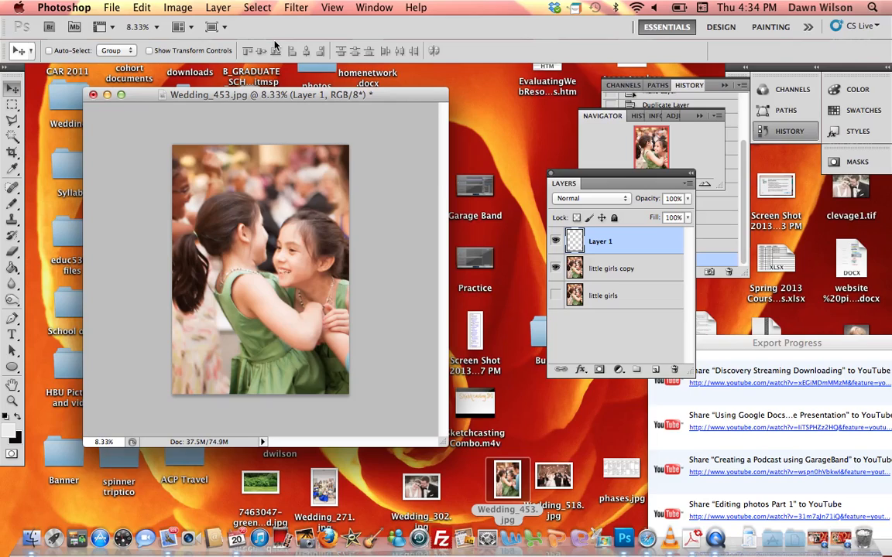
{"action": "key", "text": "super+v"}
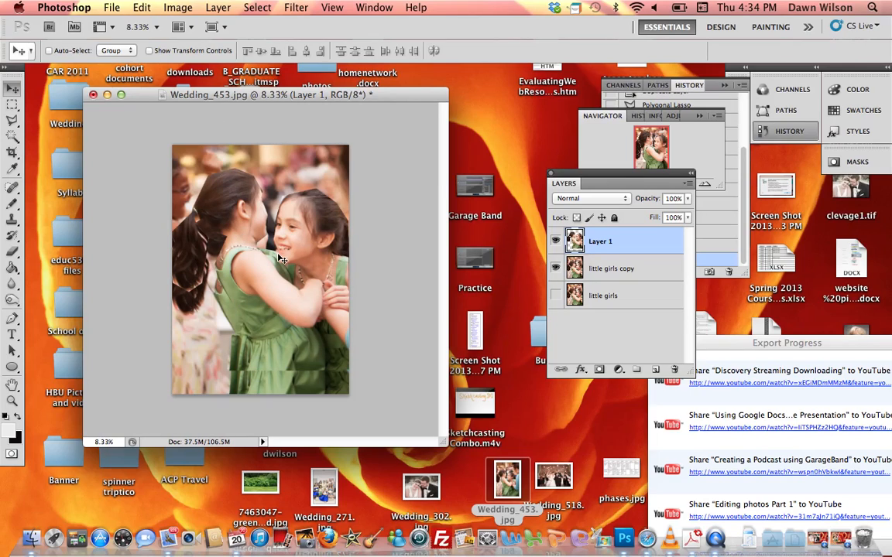
{"action": "left_click_drag", "start_coordinate": [261, 276], "coordinate": [265, 304]}
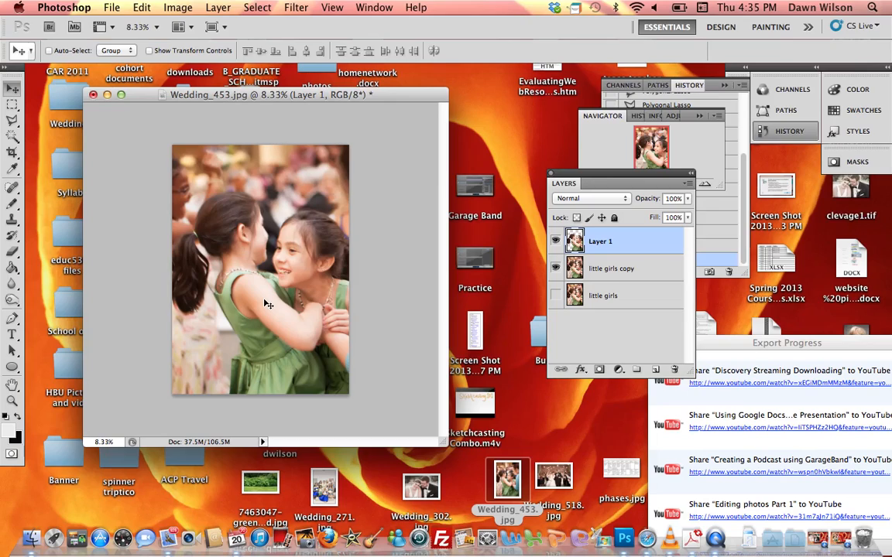
Hide Layer 1 and open the Neon Glow artistic filter for the little girls copy layer.
{"action": "left_click", "coordinate": [556, 242]}
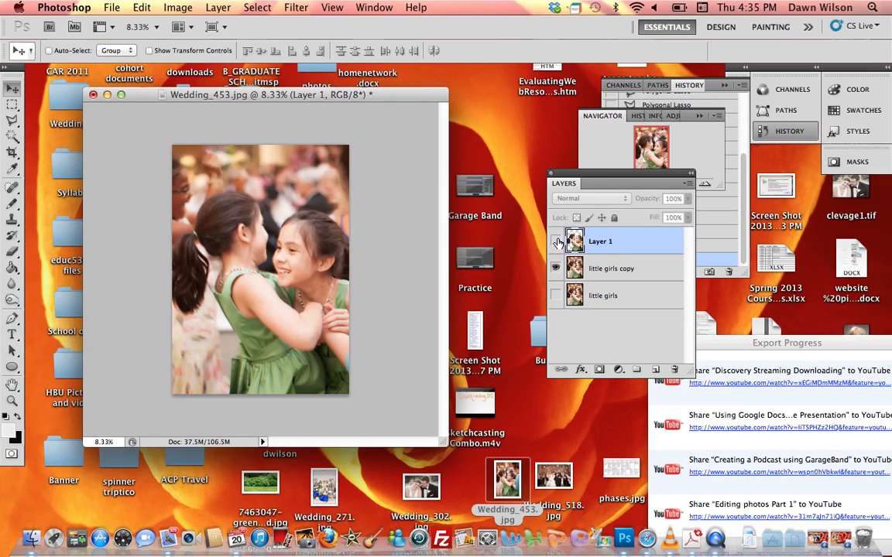
{"action": "left_click", "coordinate": [609, 271]}
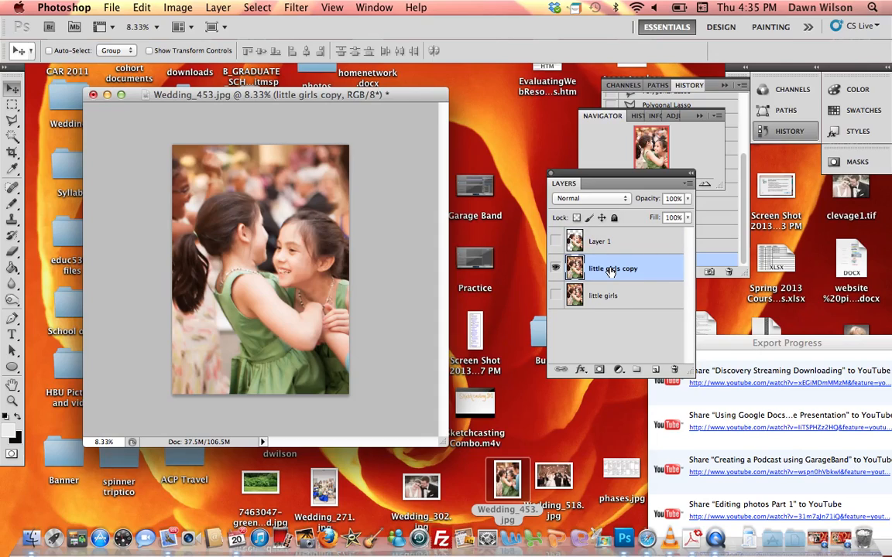
{"action": "left_click", "coordinate": [298, 8]}
{"action": "mouse_move", "coordinate": [372, 143]}
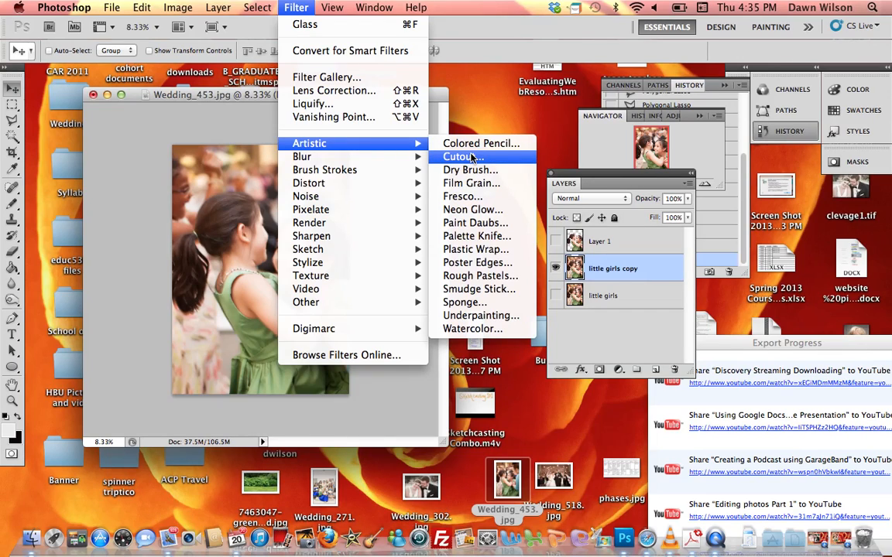
{"action": "left_click", "coordinate": [480, 209]}
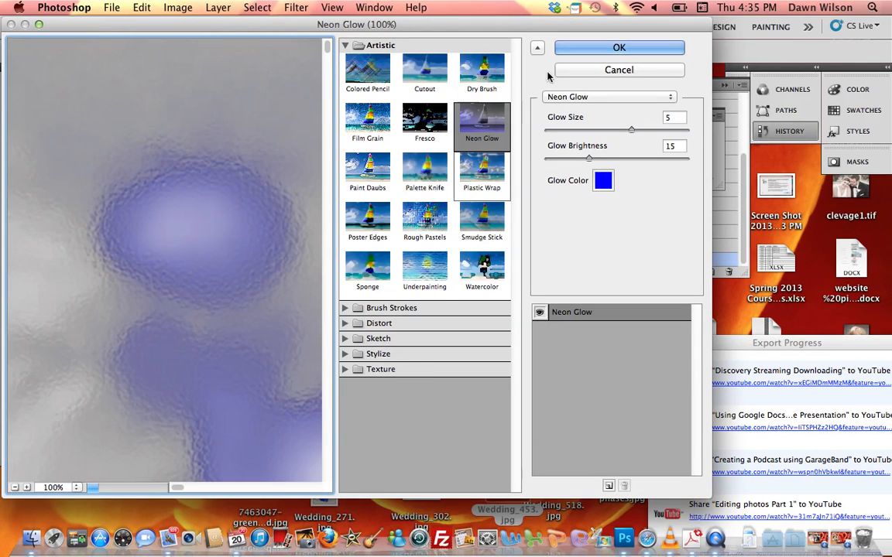
Apply Neon Glow to the little girls copy layer with glow colour 0024ff and show Layer 1.
{"action": "left_click", "coordinate": [606, 181]}
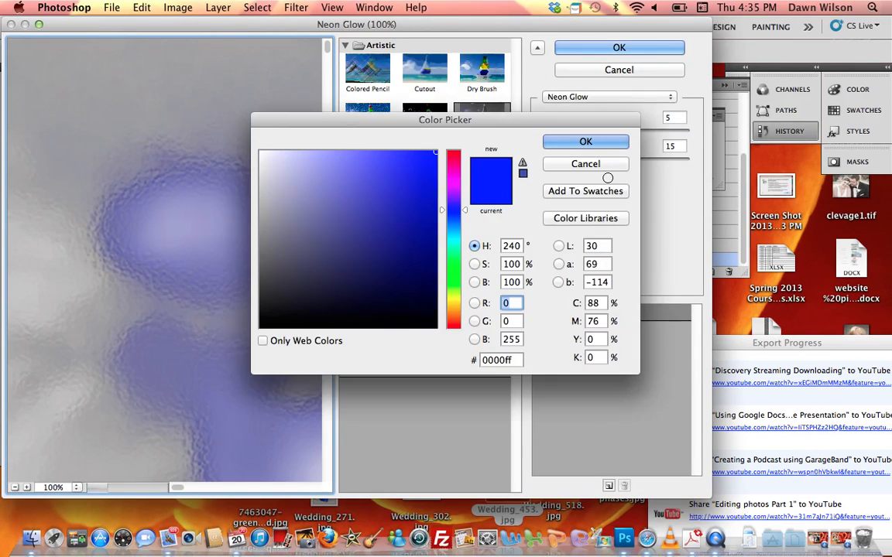
{"action": "left_click", "coordinate": [464, 182]}
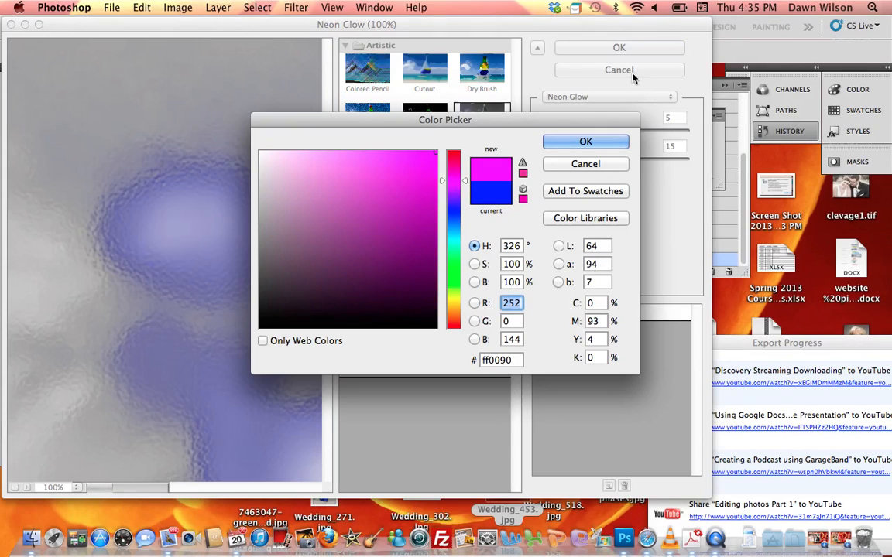
{"action": "left_click", "coordinate": [456, 215]}
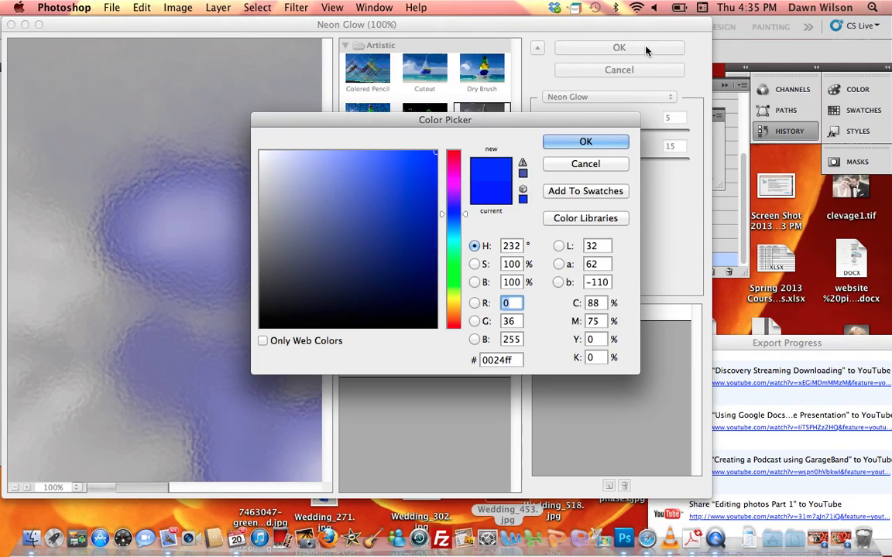
{"action": "left_click", "coordinate": [580, 141]}
{"action": "left_click", "coordinate": [618, 45]}
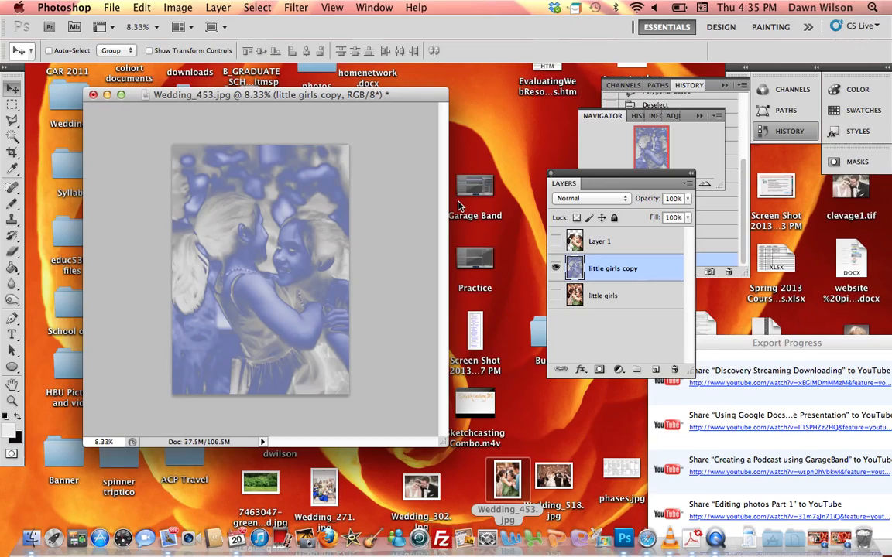
{"action": "left_click", "coordinate": [555, 245]}
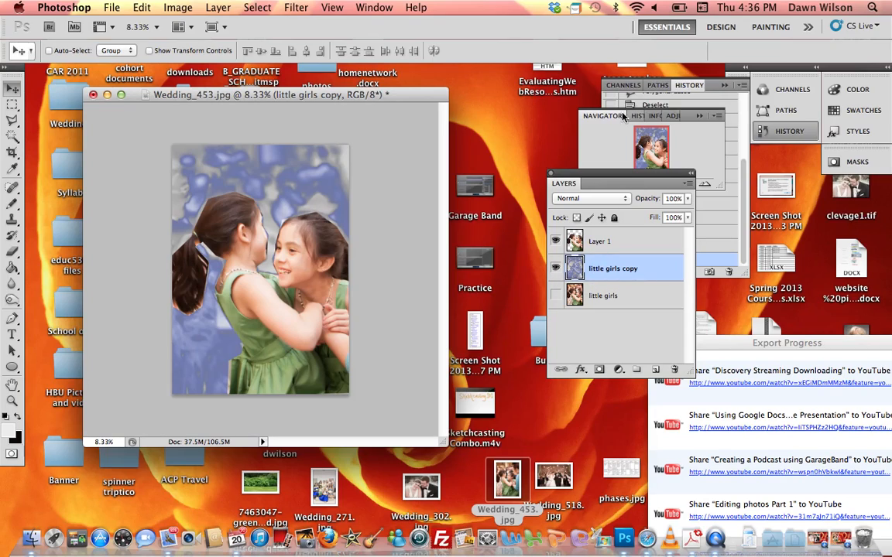
Undo the Neon Glow filter by reverting the document history to the Move state.
{"action": "left_click", "coordinate": [545, 72]}
{"action": "left_click", "coordinate": [374, 7]}
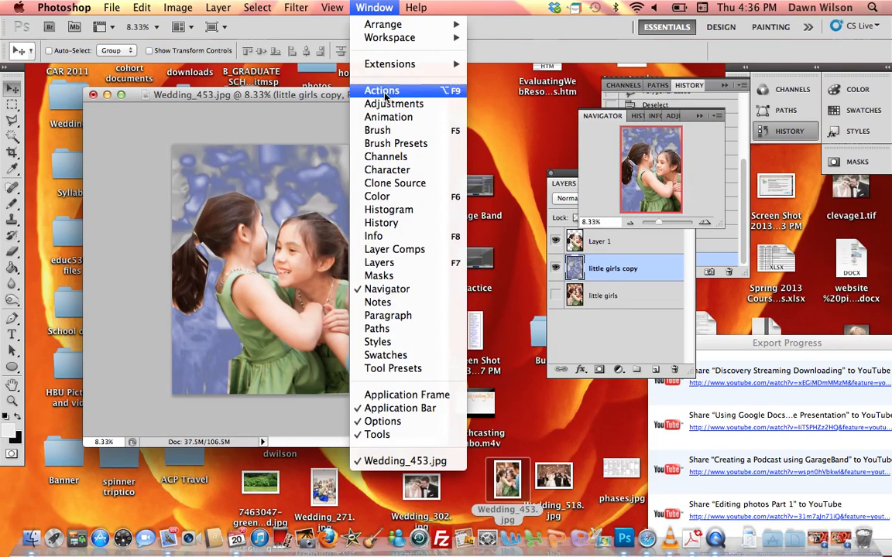
{"action": "left_click", "coordinate": [381, 223]}
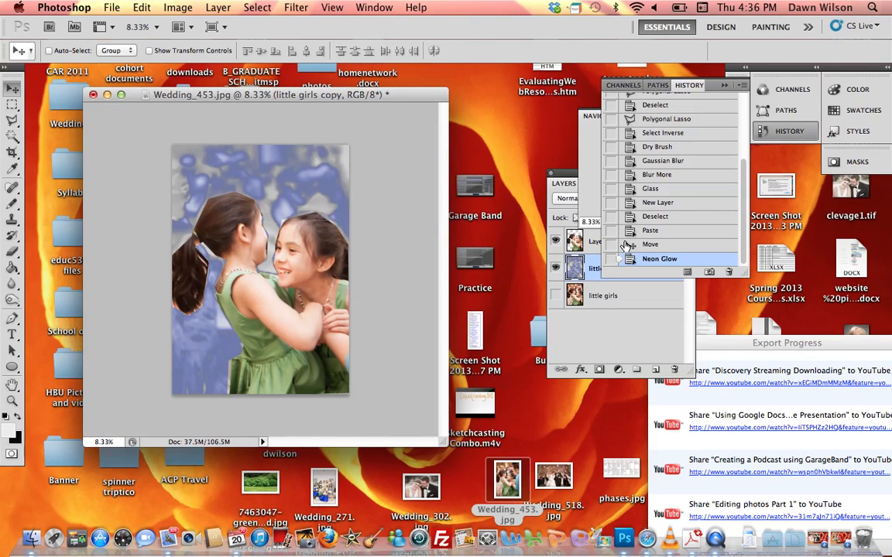
{"action": "left_click", "coordinate": [654, 245]}
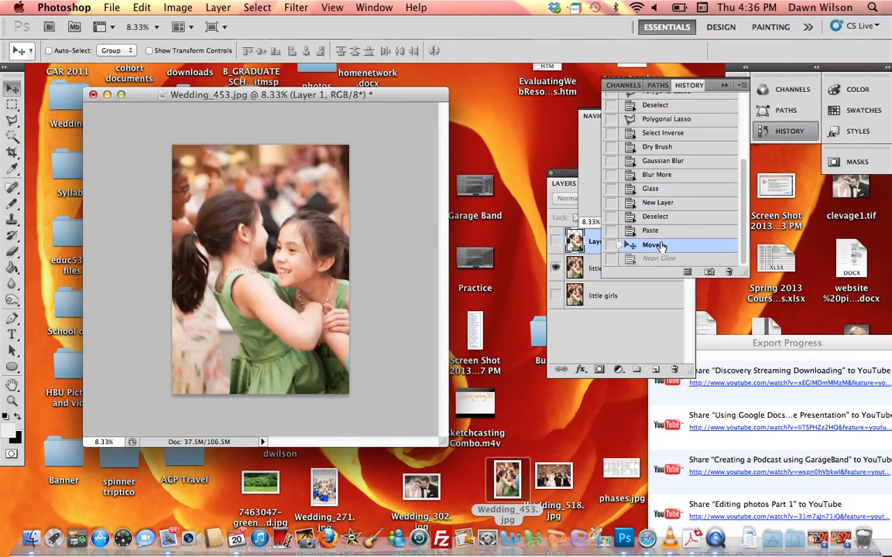
{"action": "left_click", "coordinate": [524, 157]}
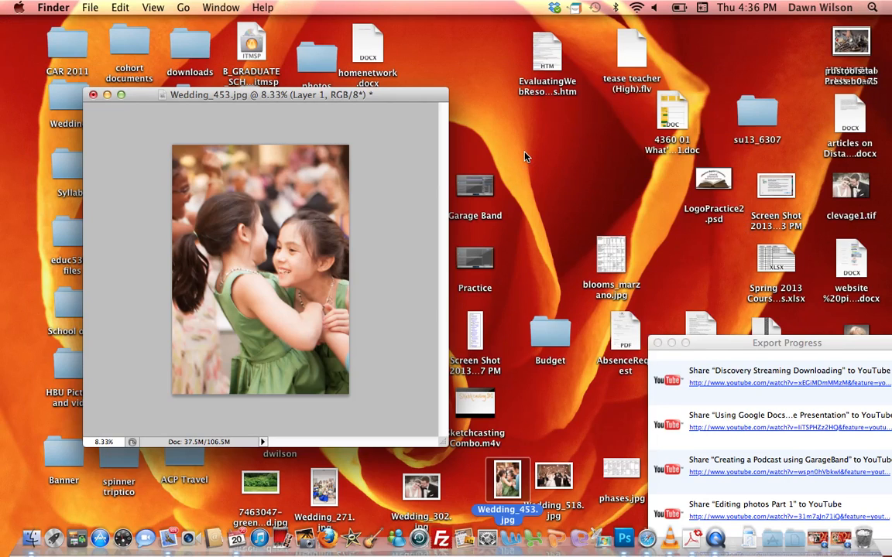
{"action": "left_click", "coordinate": [627, 529]}
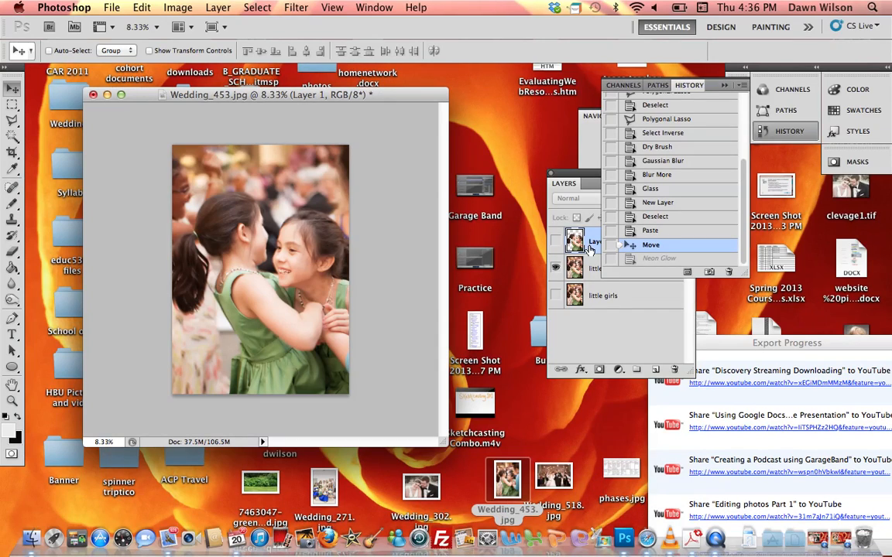
Apply the Crosshatch brush strokes filter to the little girls copy layer.
{"action": "left_click", "coordinate": [594, 269]}
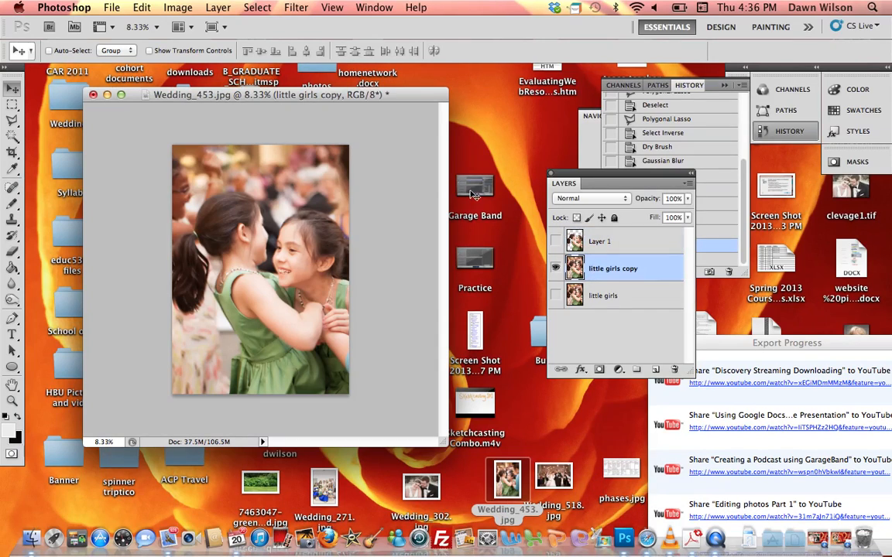
{"action": "left_click", "coordinate": [297, 9]}
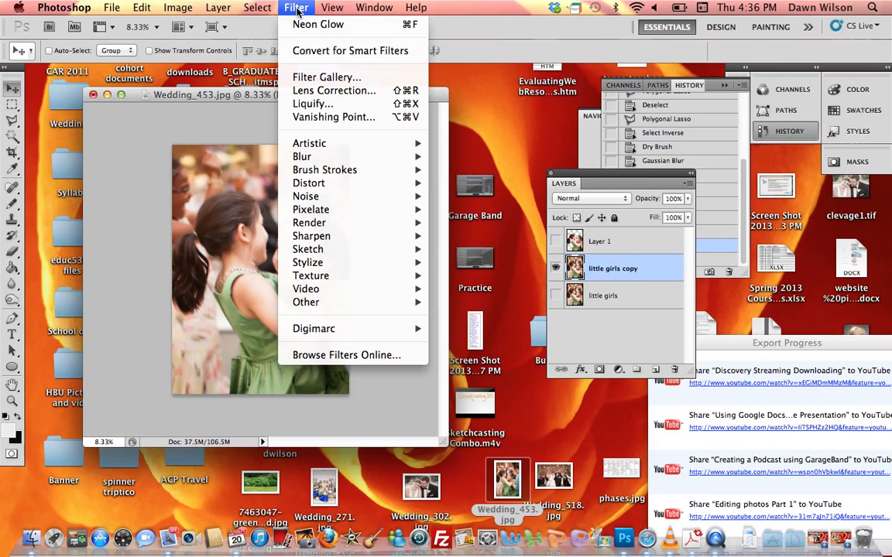
{"action": "mouse_move", "coordinate": [409, 175]}
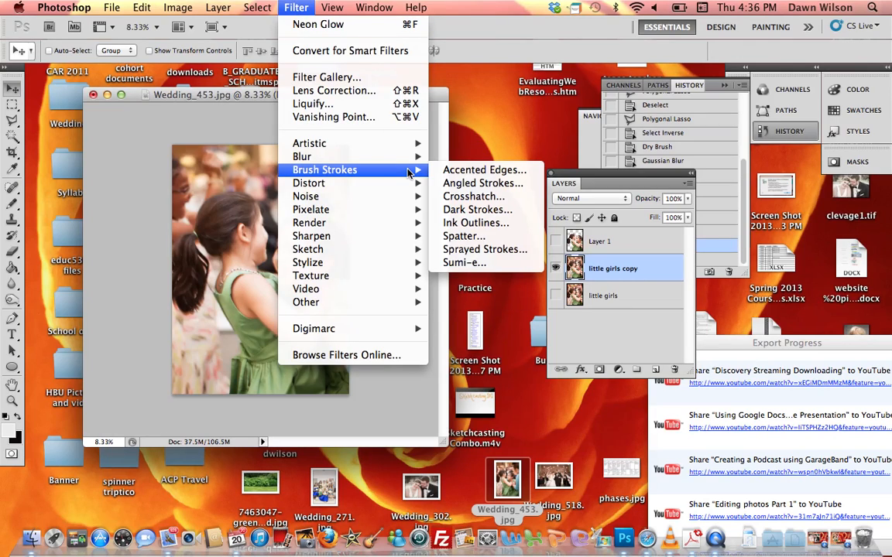
{"action": "left_click", "coordinate": [491, 196]}
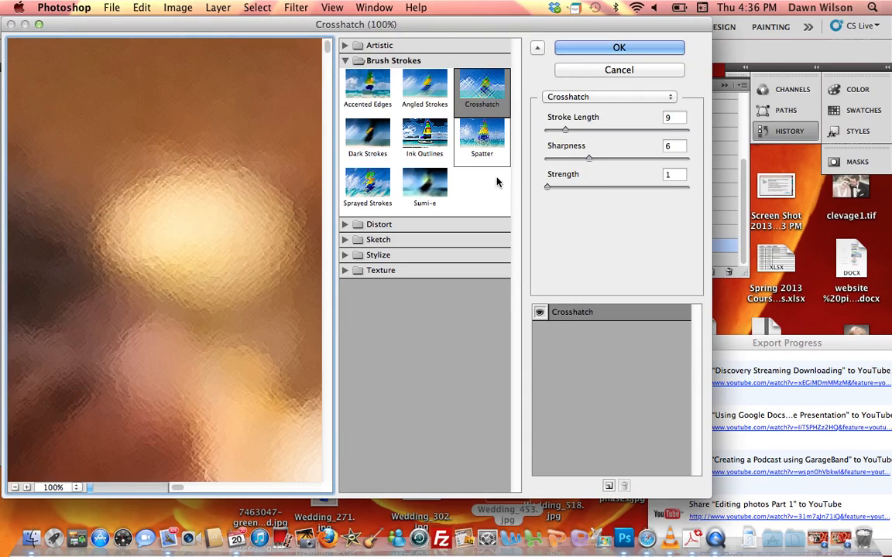
{"action": "left_click", "coordinate": [605, 46]}
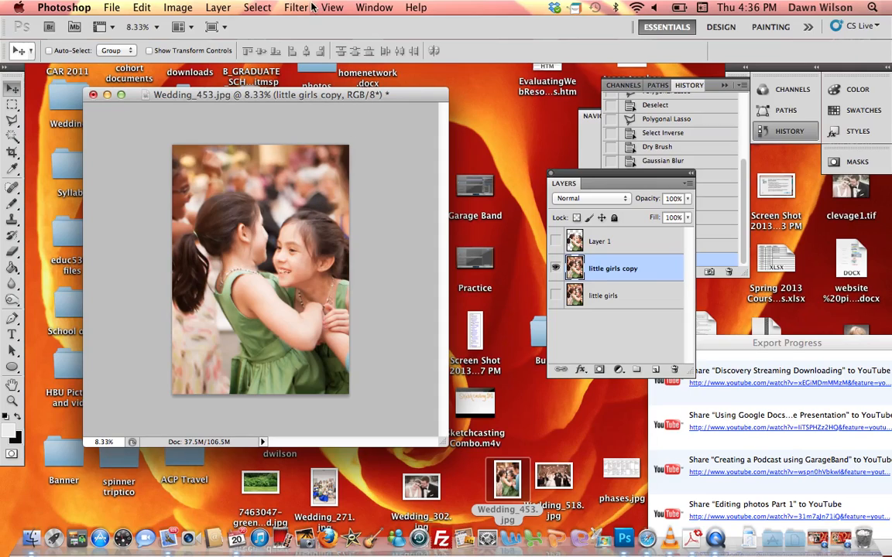
{"action": "left_click", "coordinate": [260, 8]}
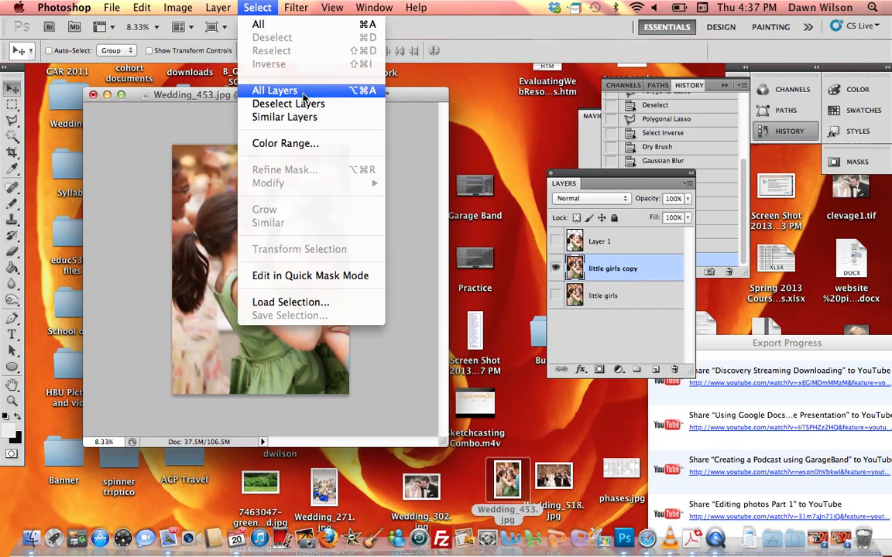
{"action": "mouse_move", "coordinate": [296, 8]}
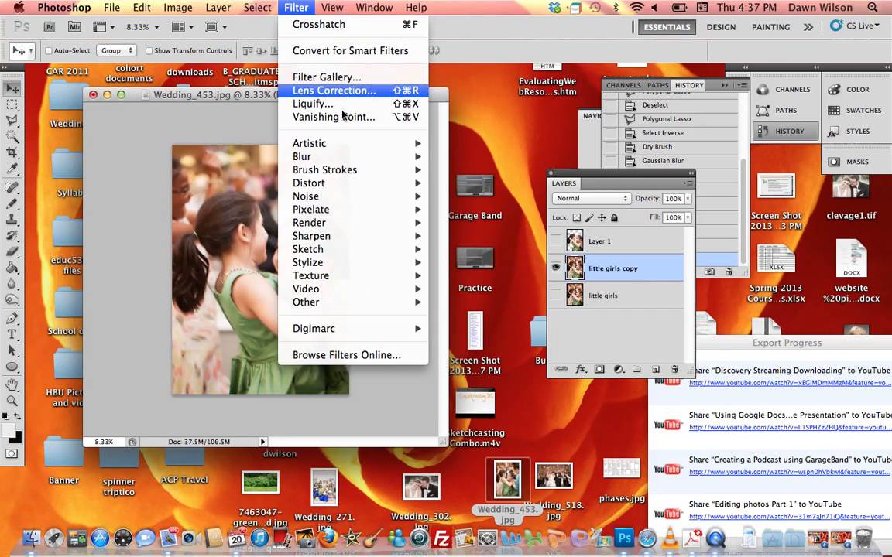
{"action": "mouse_move", "coordinate": [348, 225]}
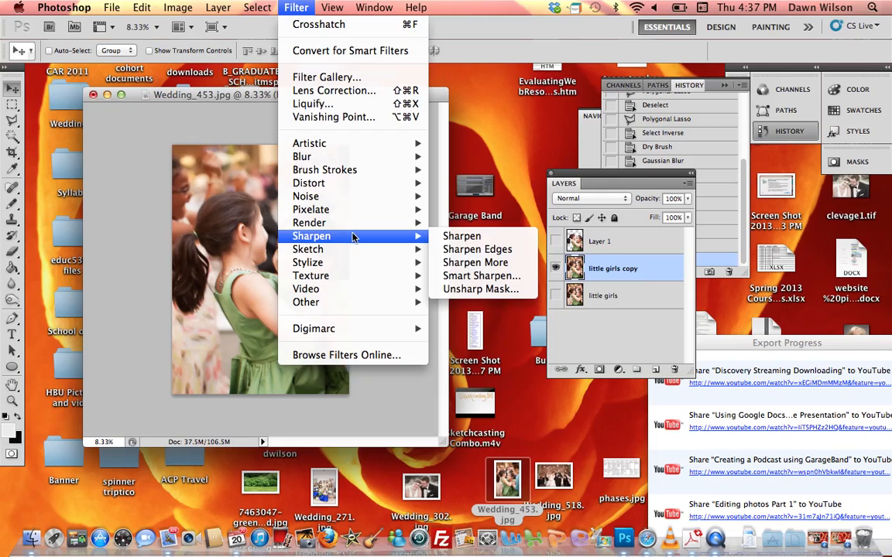
{"action": "mouse_move", "coordinate": [352, 200]}
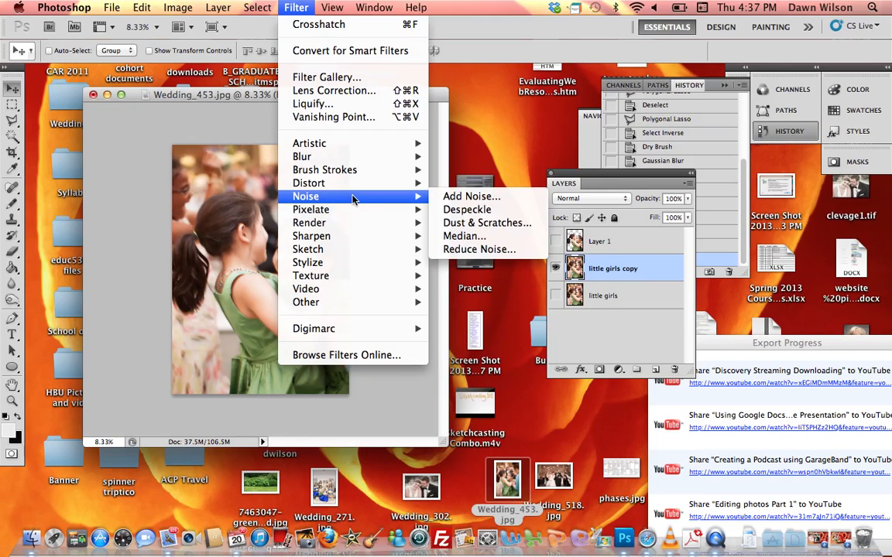
{"action": "left_click", "coordinate": [204, 104]}
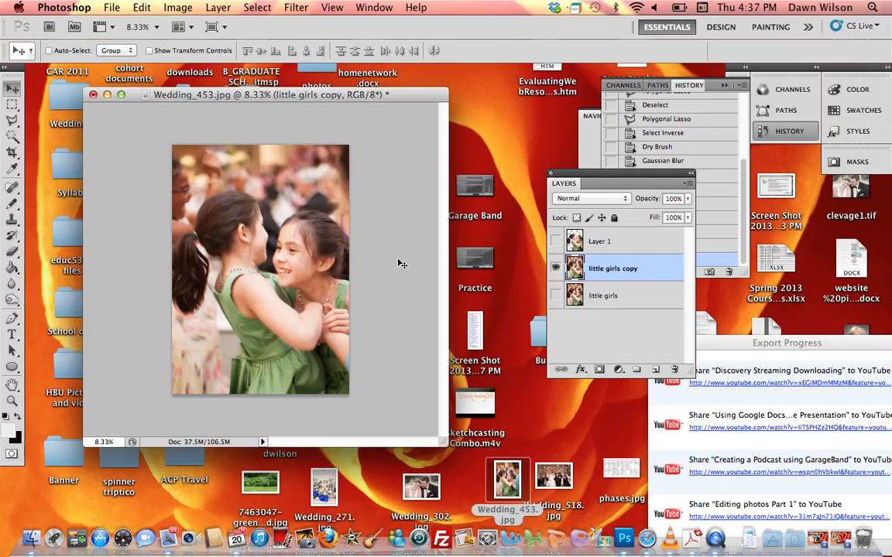
Show Layer 1, set the brightness of the little girls copy layer to -57 and raise its contrast slightly.
{"action": "left_click", "coordinate": [556, 240]}
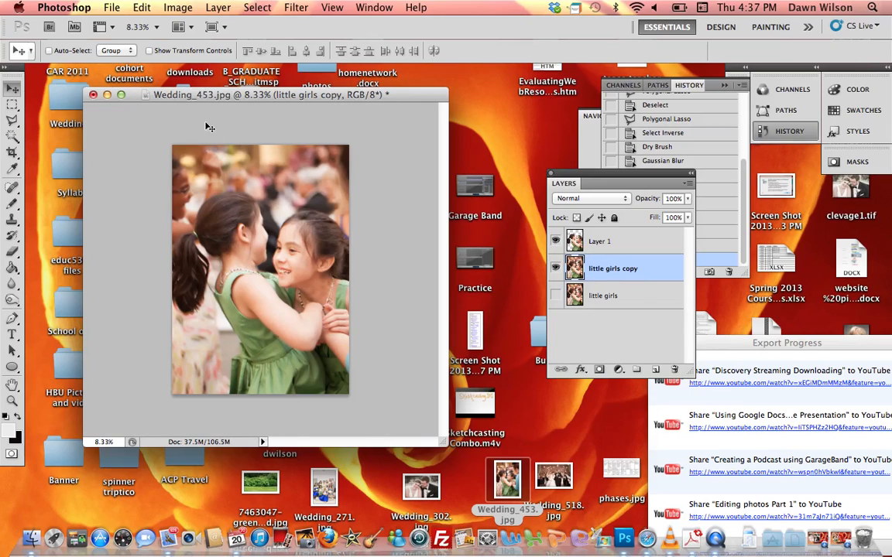
{"action": "left_click", "coordinate": [178, 9]}
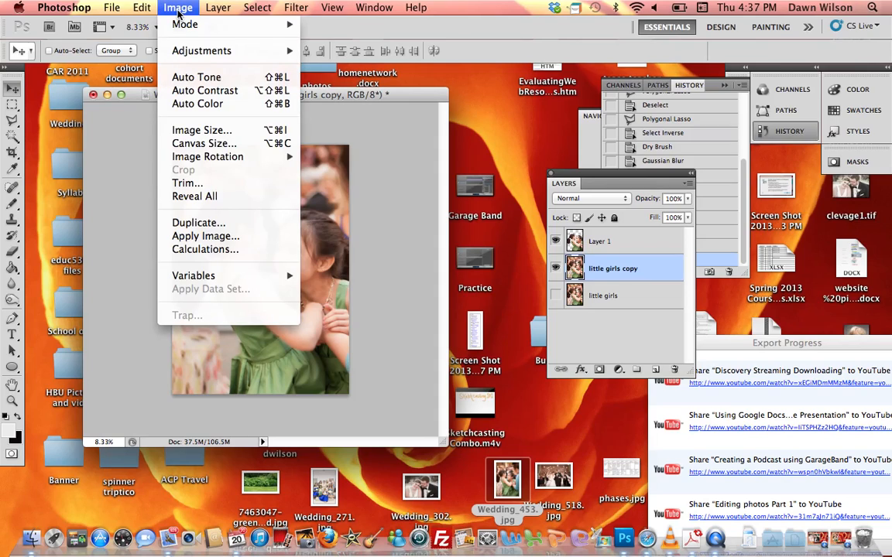
{"action": "mouse_move", "coordinate": [196, 51]}
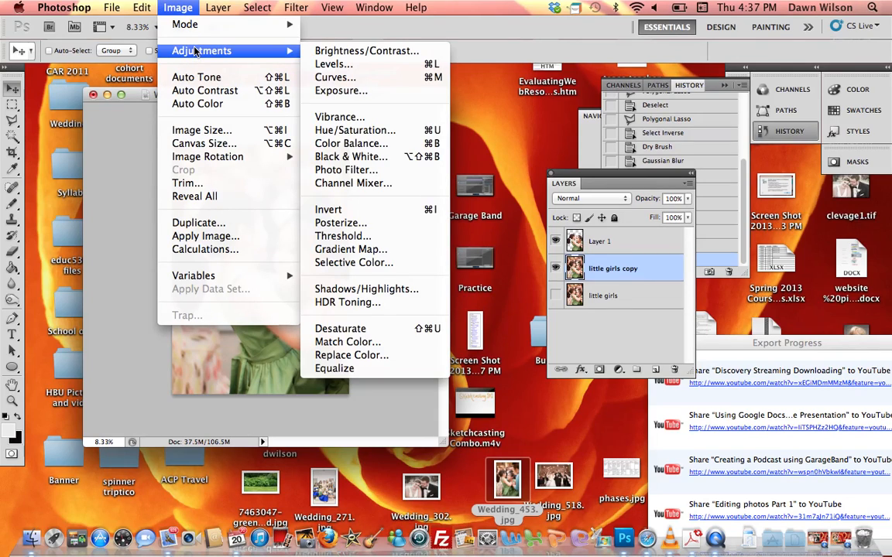
{"action": "left_click", "coordinate": [302, 51]}
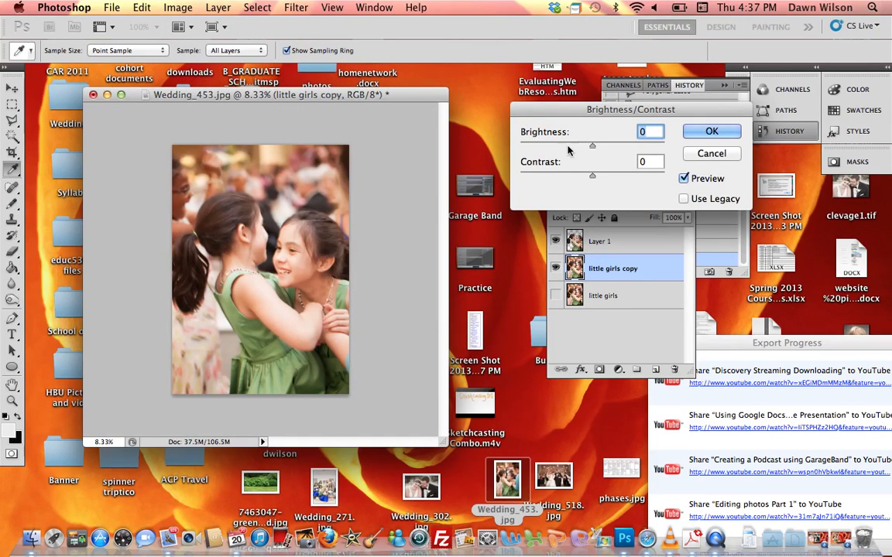
{"action": "left_click_drag", "start_coordinate": [593, 145], "coordinate": [565, 145]}
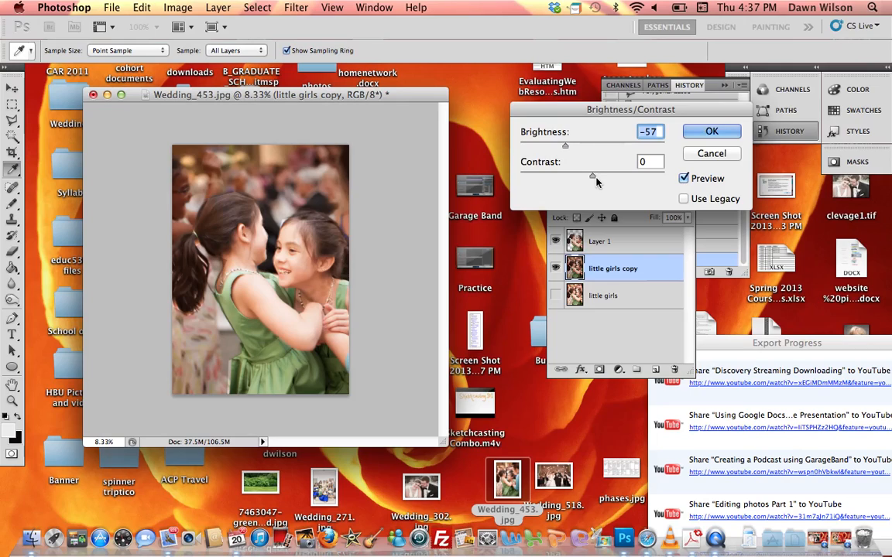
{"action": "left_click_drag", "start_coordinate": [594, 178], "coordinate": [609, 178]}
{"action": "left_click", "coordinate": [712, 131]}
{"action": "key", "text": "v"}
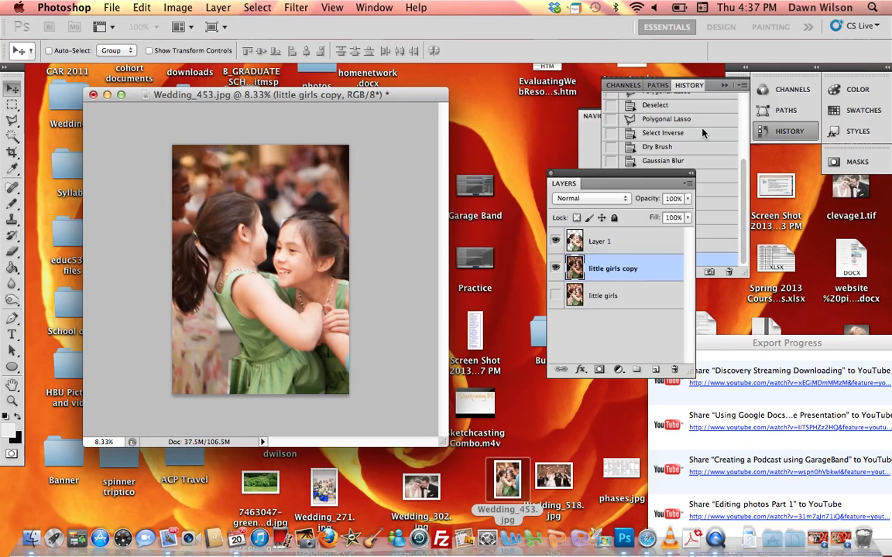
Convert the little girls copy layer to grayscale with the Black & White adjustment.
{"action": "left_click", "coordinate": [144, 9]}
{"action": "mouse_move", "coordinate": [160, 9]}
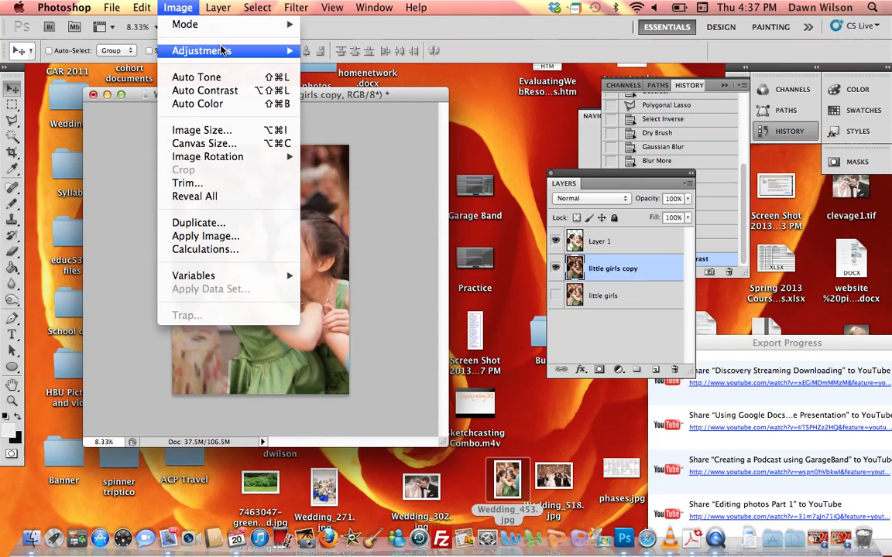
{"action": "mouse_move", "coordinate": [223, 50]}
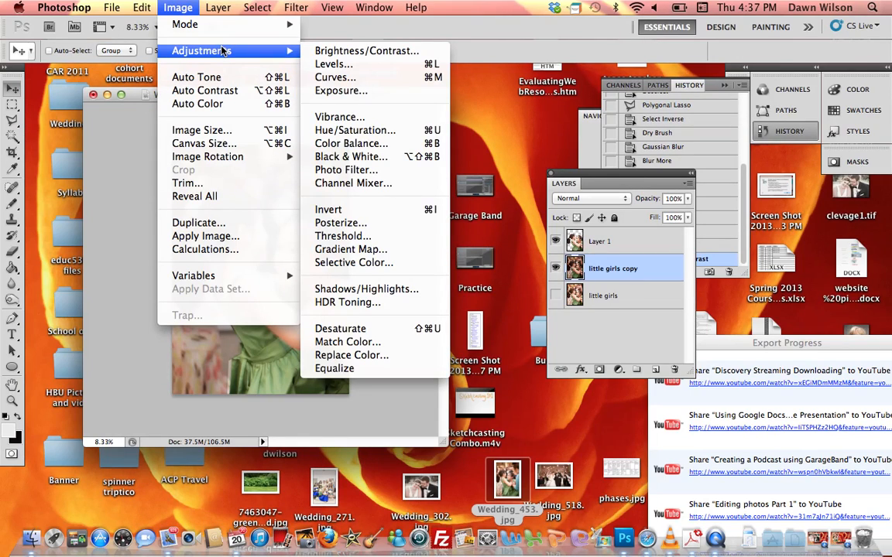
{"action": "left_click", "coordinate": [374, 158]}
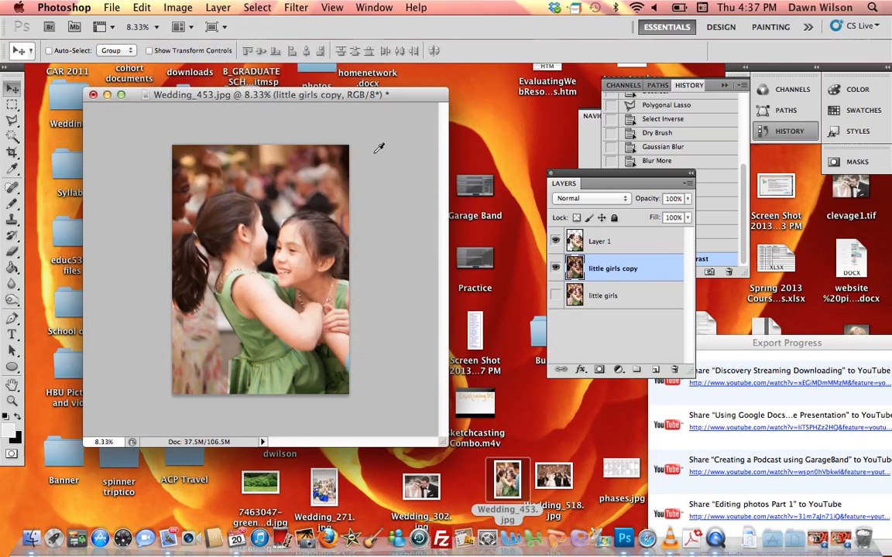
{"action": "left_click", "coordinate": [457, 92]}
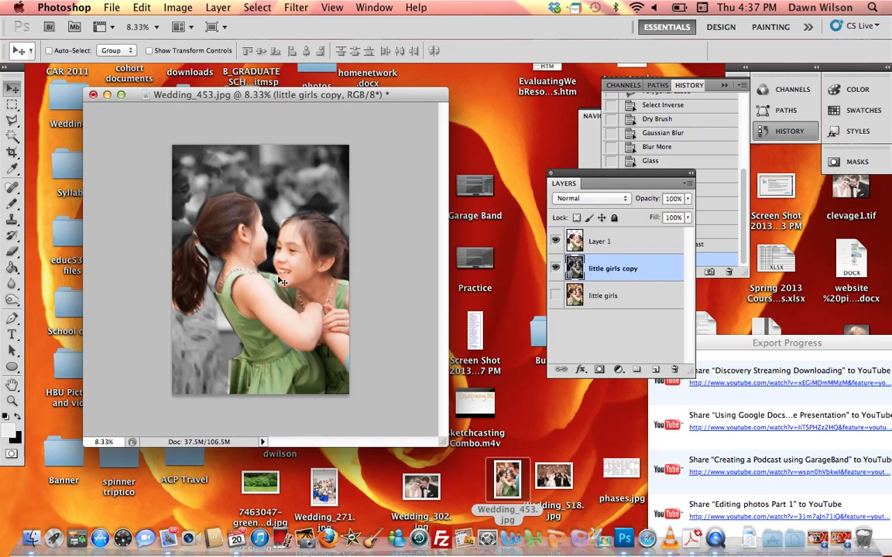
Set the opacity of Layer 1 to 56% in its blending options.
{"action": "left_click", "coordinate": [657, 242]}
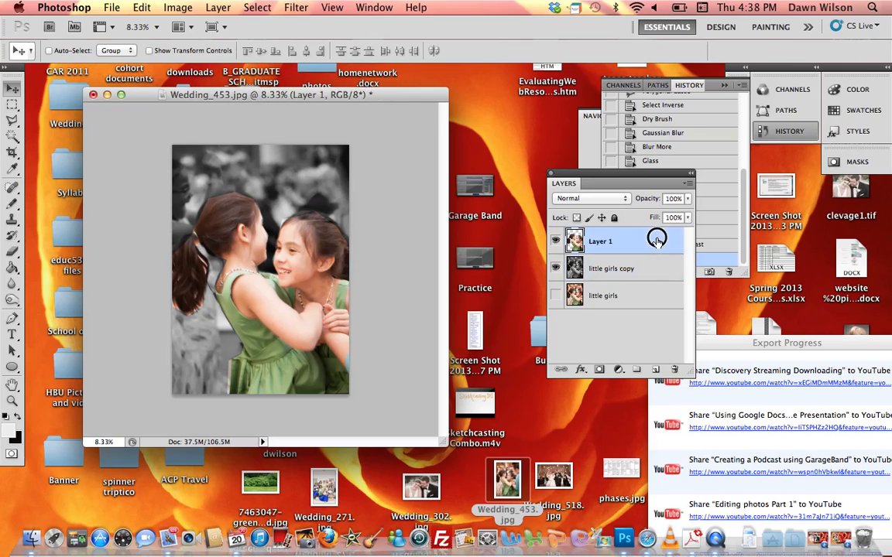
{"action": "key", "text": "h"}
{"action": "double_click", "coordinate": [657, 241]}
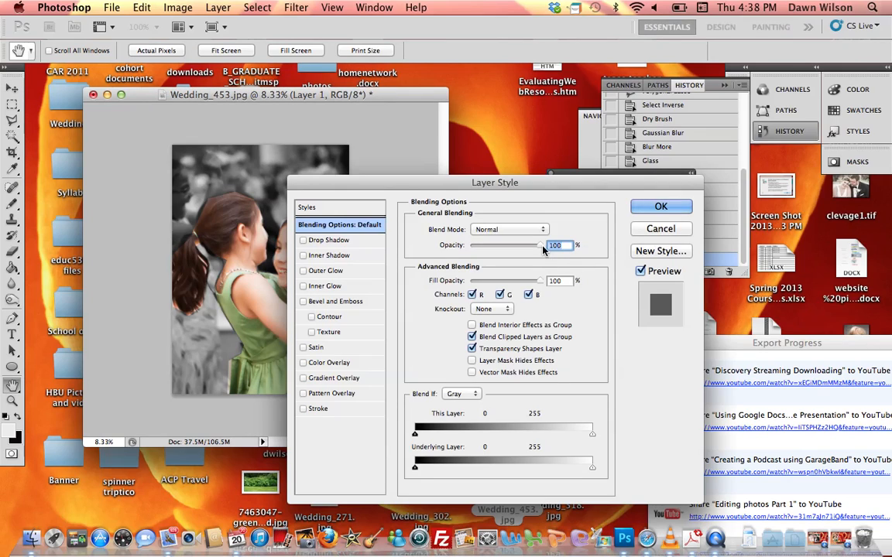
{"action": "left_click_drag", "start_coordinate": [540, 248], "coordinate": [508, 248]}
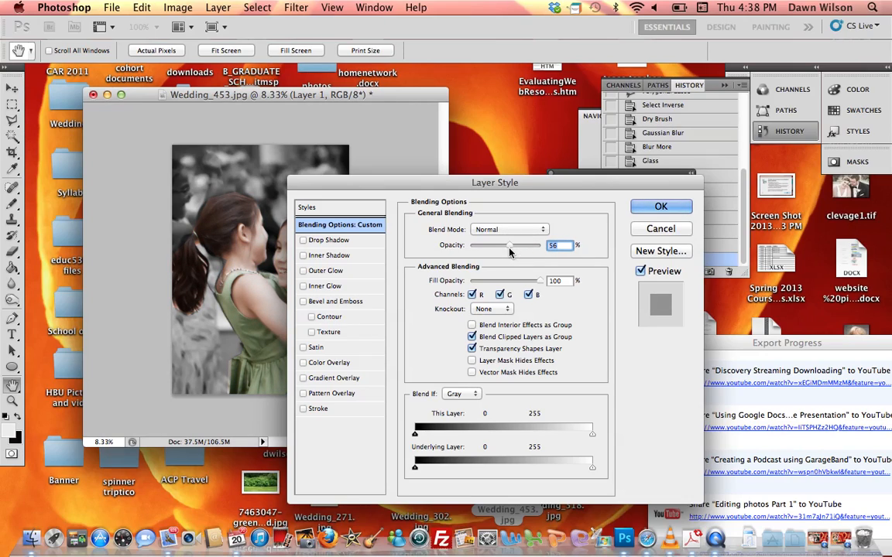
{"action": "left_click", "coordinate": [660, 207]}
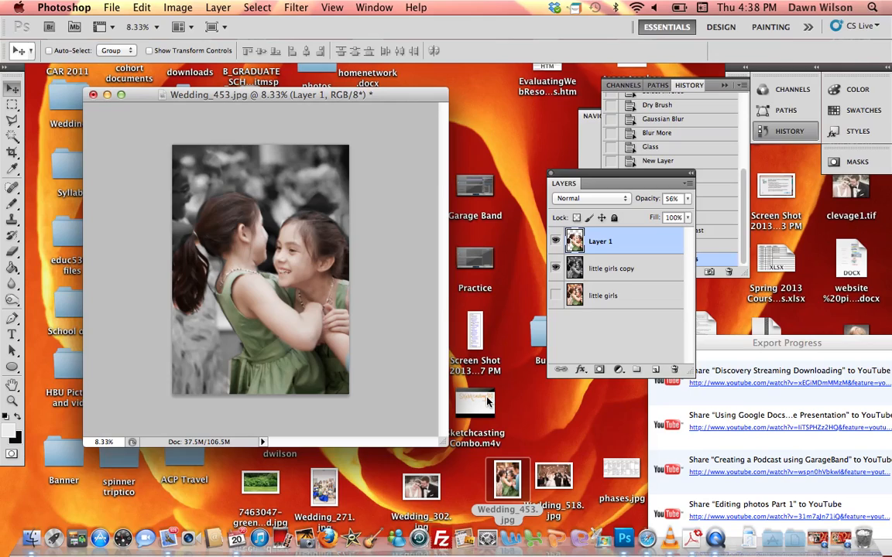
{"action": "left_click", "coordinate": [186, 8]}
{"action": "mouse_move", "coordinate": [202, 29]}
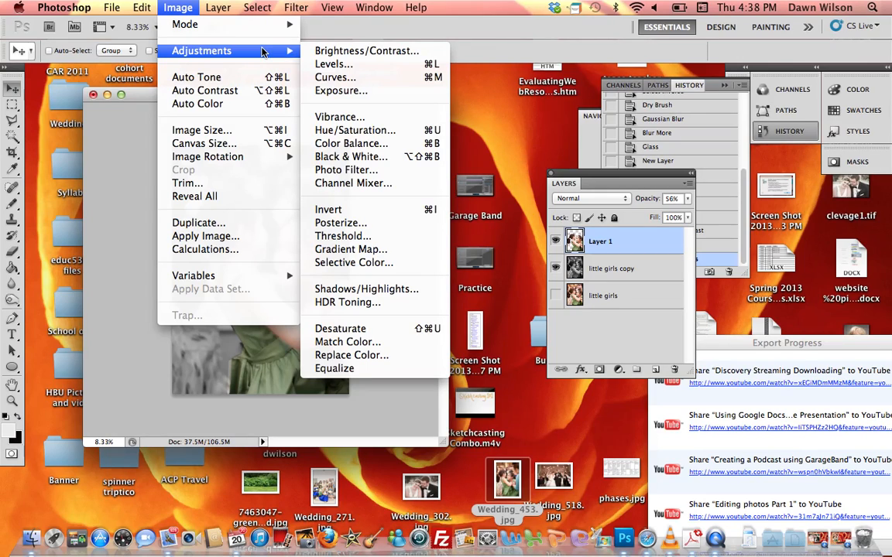
{"action": "mouse_move", "coordinate": [337, 9]}
{"action": "mouse_move", "coordinate": [294, 11]}
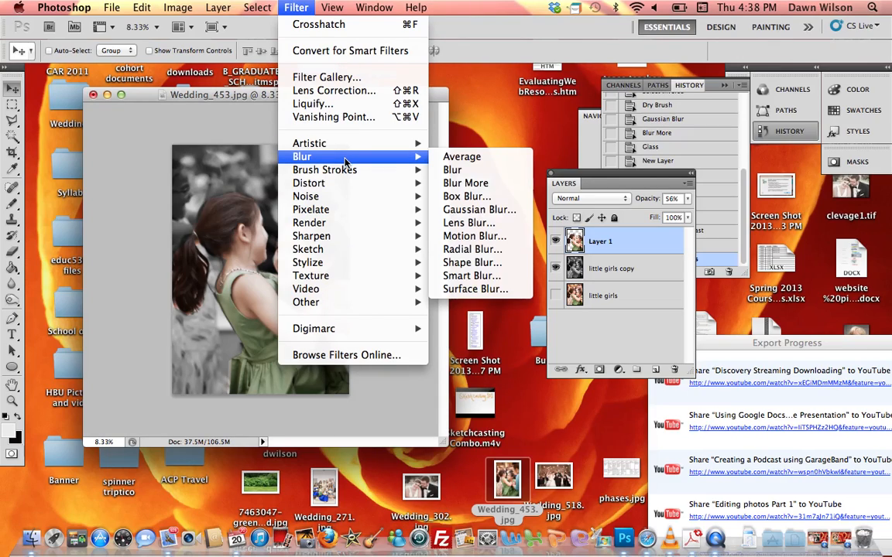
{"action": "mouse_move", "coordinate": [363, 203]}
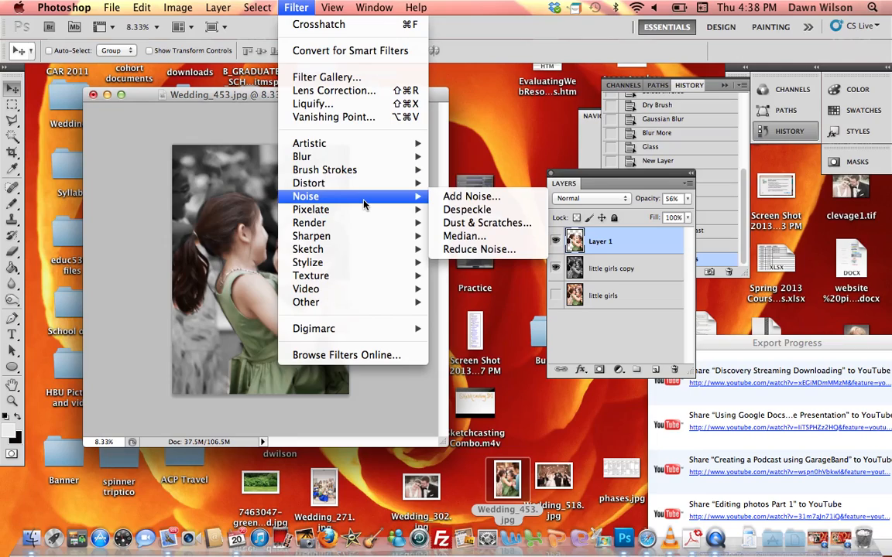
{"action": "mouse_move", "coordinate": [367, 223]}
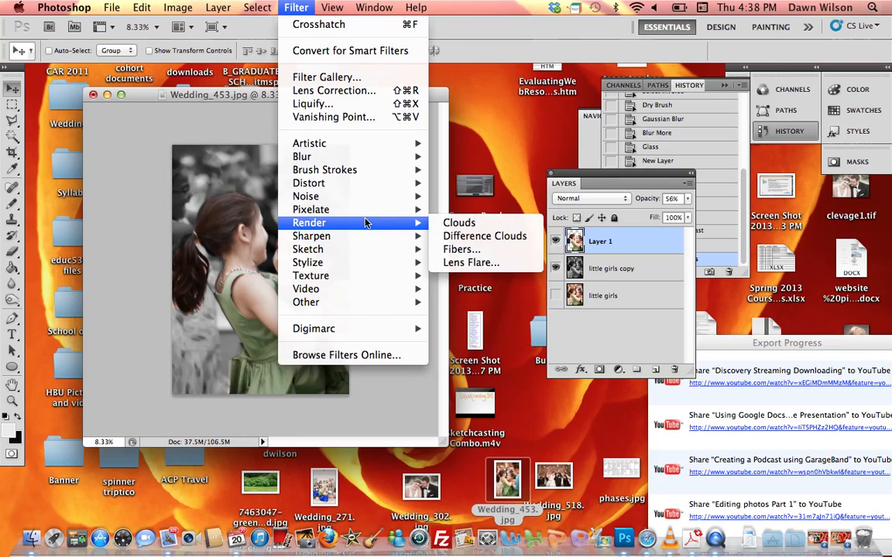
{"action": "mouse_move", "coordinate": [370, 249]}
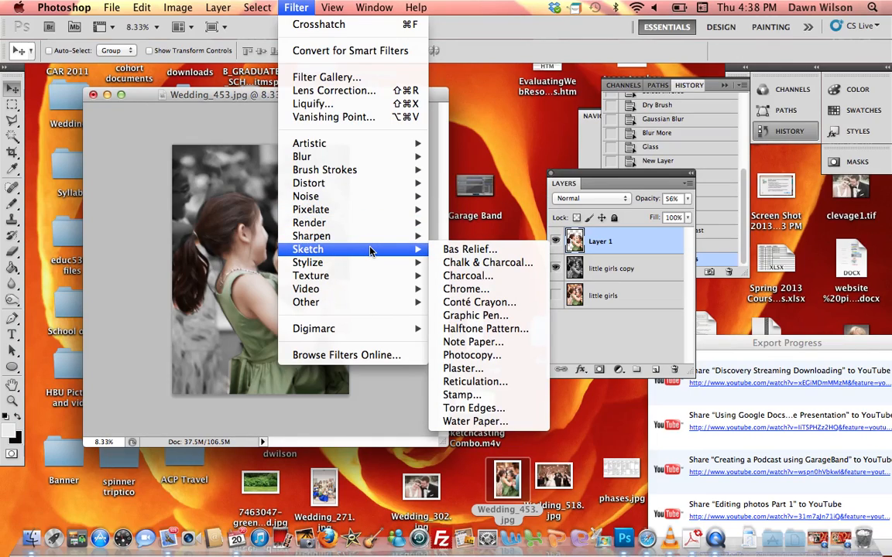